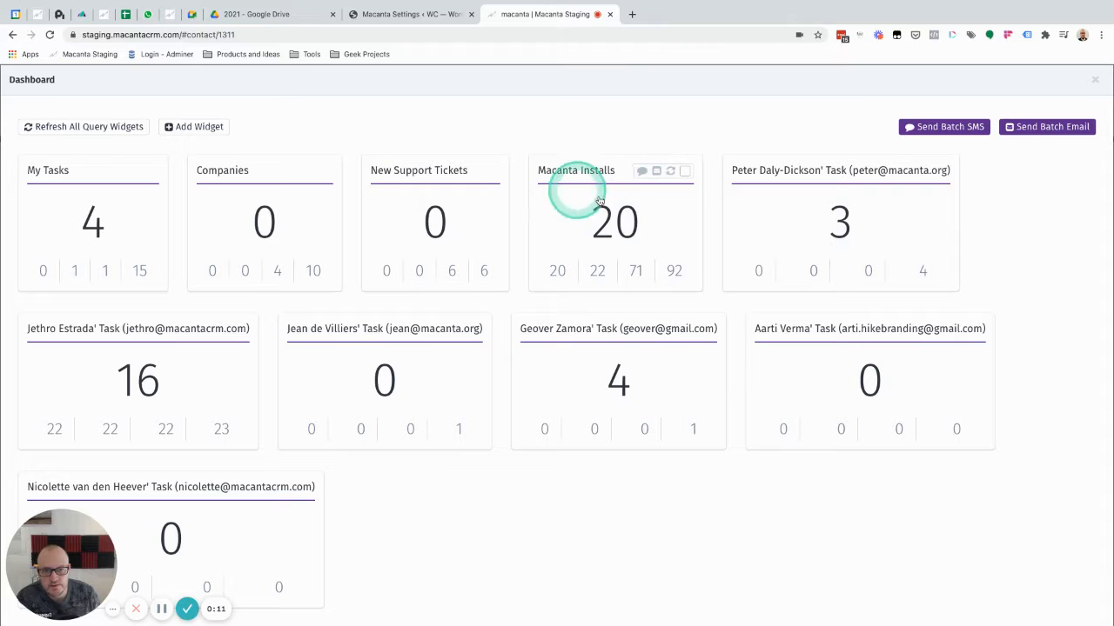
Open the Macanta Installs results and view the contact details, including additional info, for the crm install
click(606, 219)
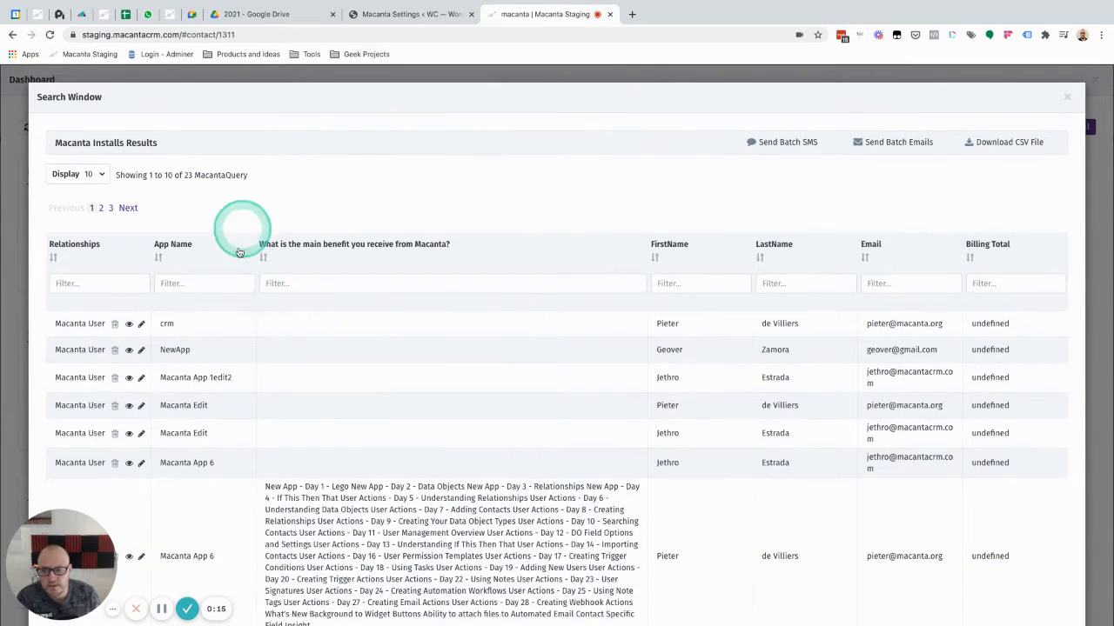
click(128, 326)
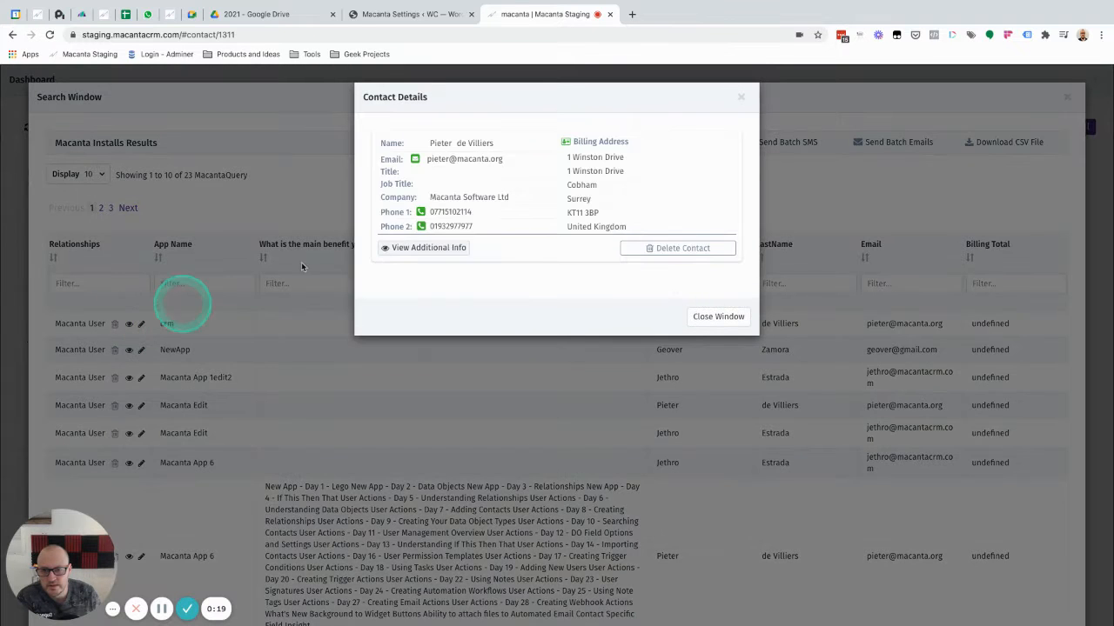
click(444, 249)
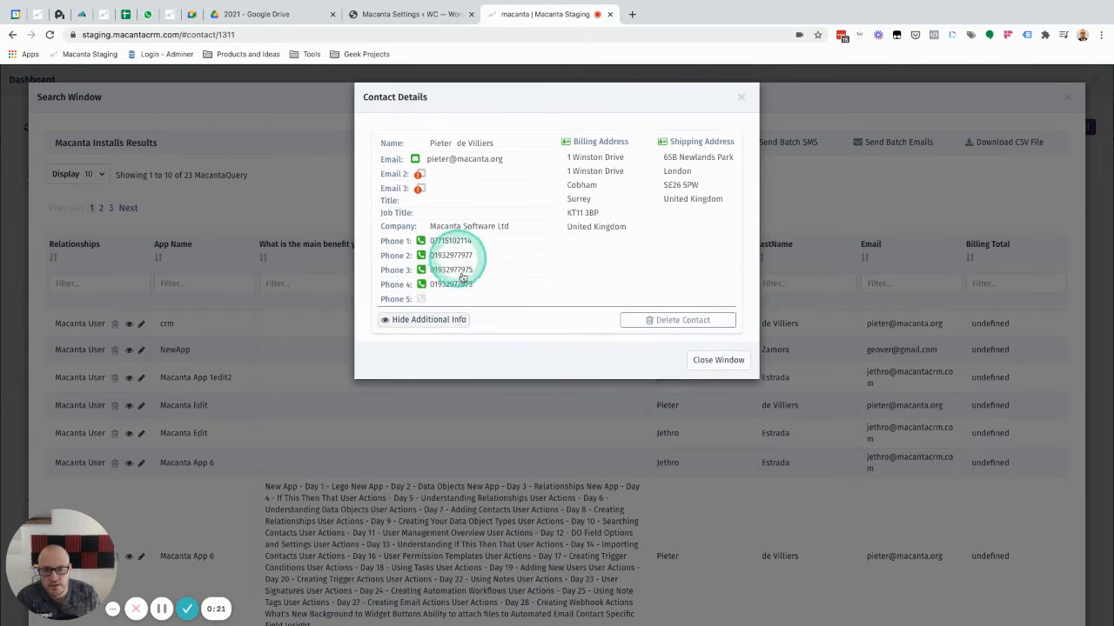
click(432, 323)
click(740, 97)
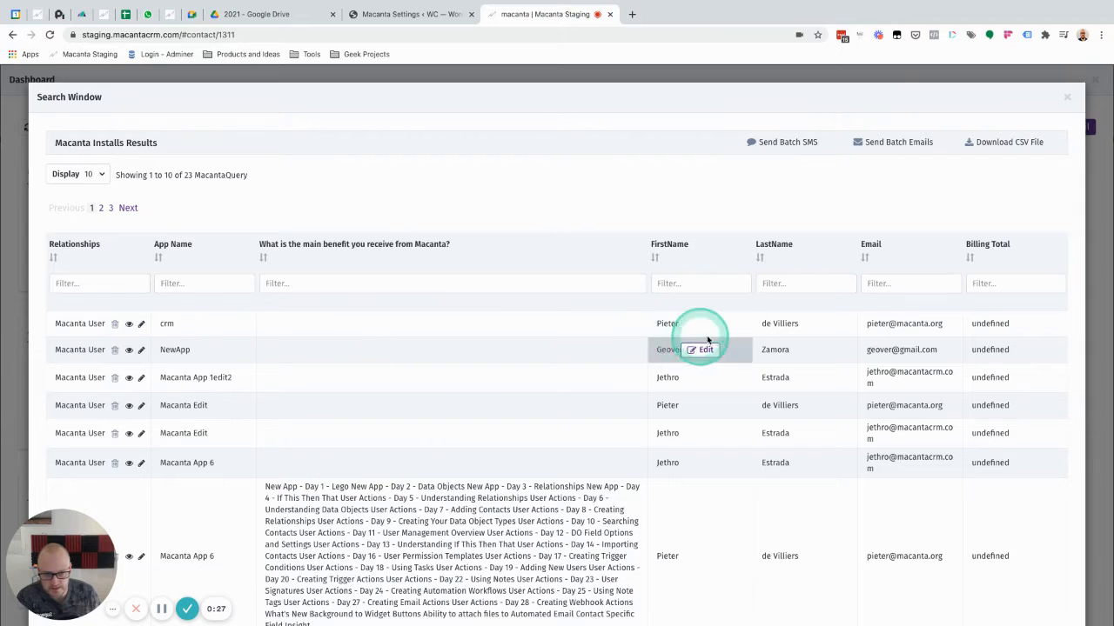
Open the crm install's record for editing and try to save its changes
click(141, 327)
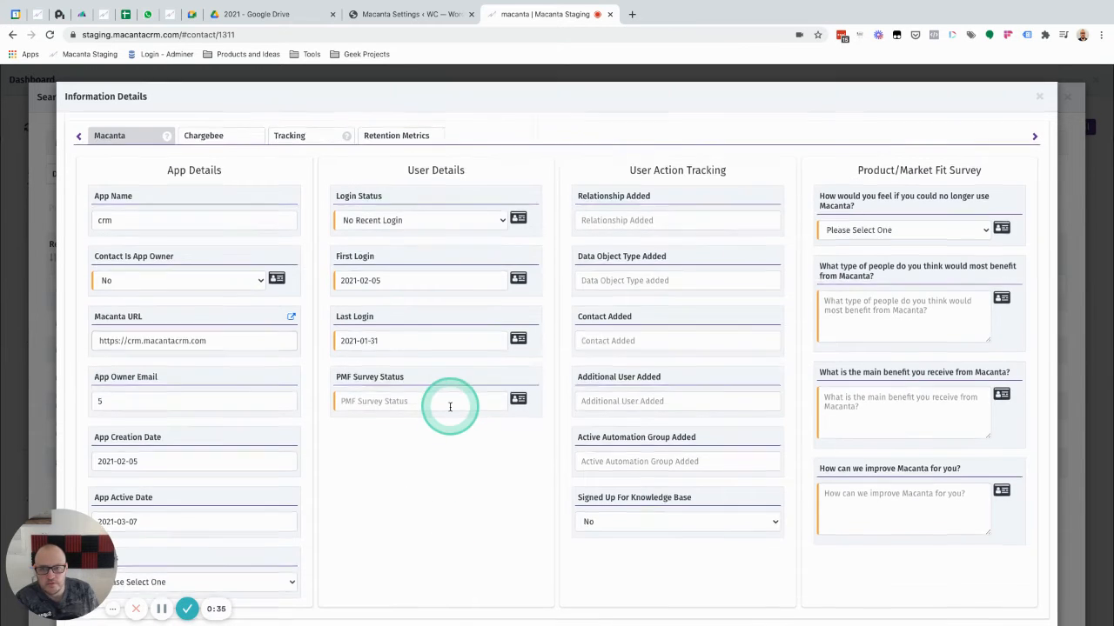
scroll(450, 406, down, 5)
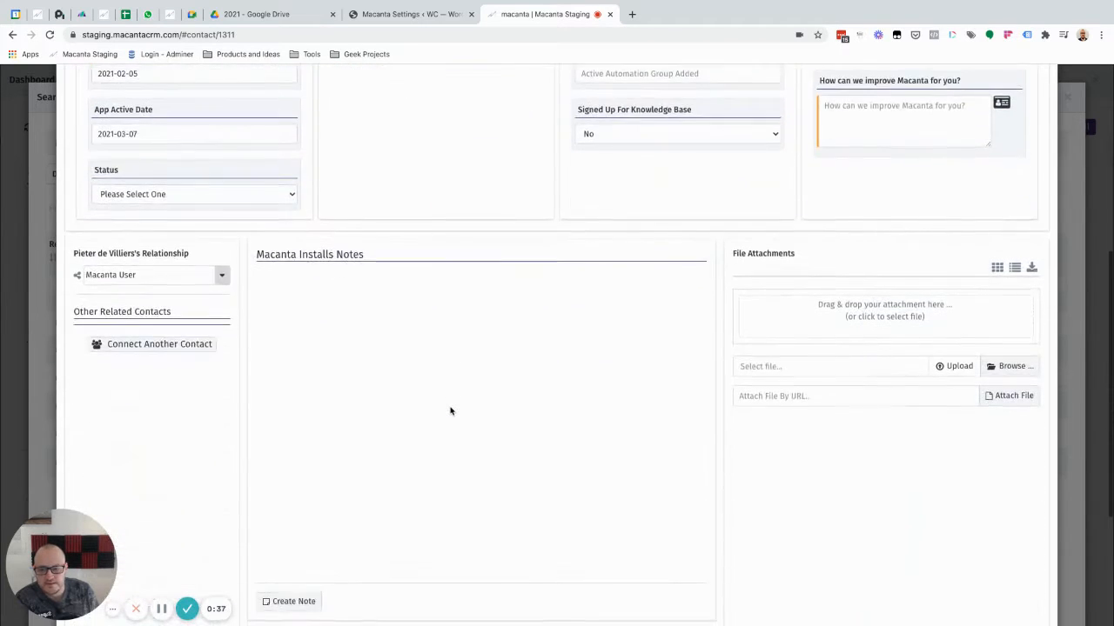
scroll(450, 409, up, 5)
scroll(449, 407, down, 8)
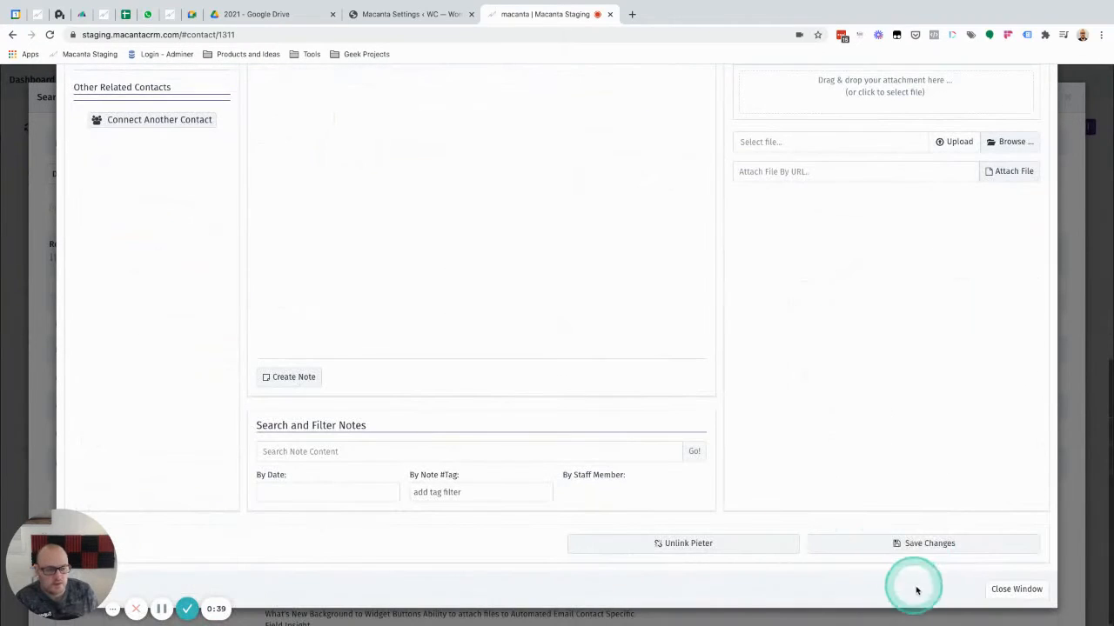
click(915, 548)
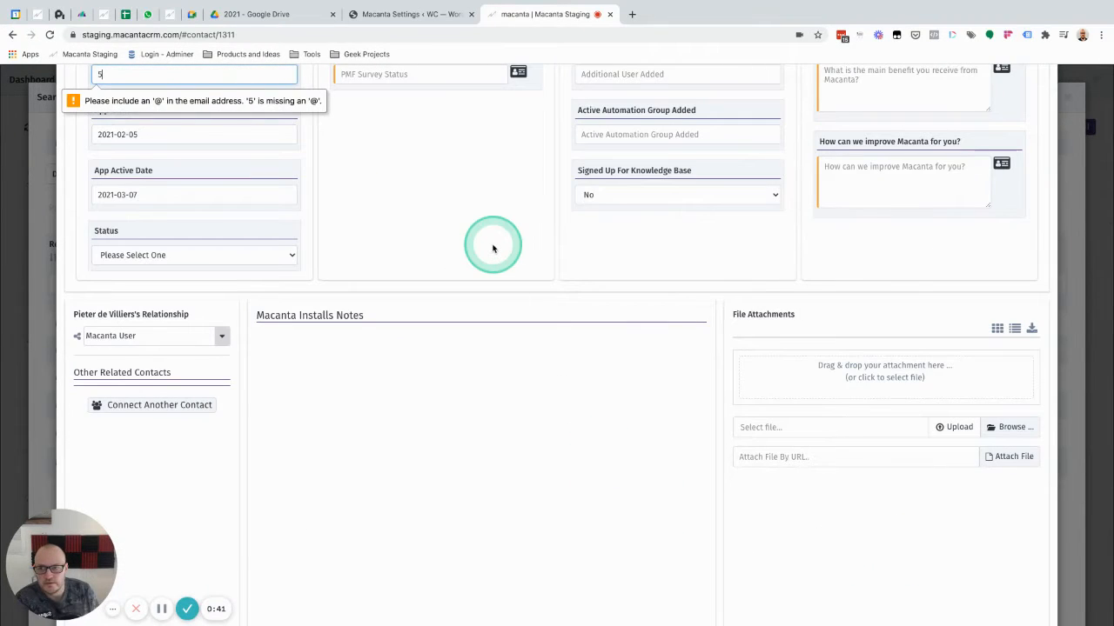
Complete the App Owner Email with a valid e-mail address and save the record
scroll(492, 248, up, 1)
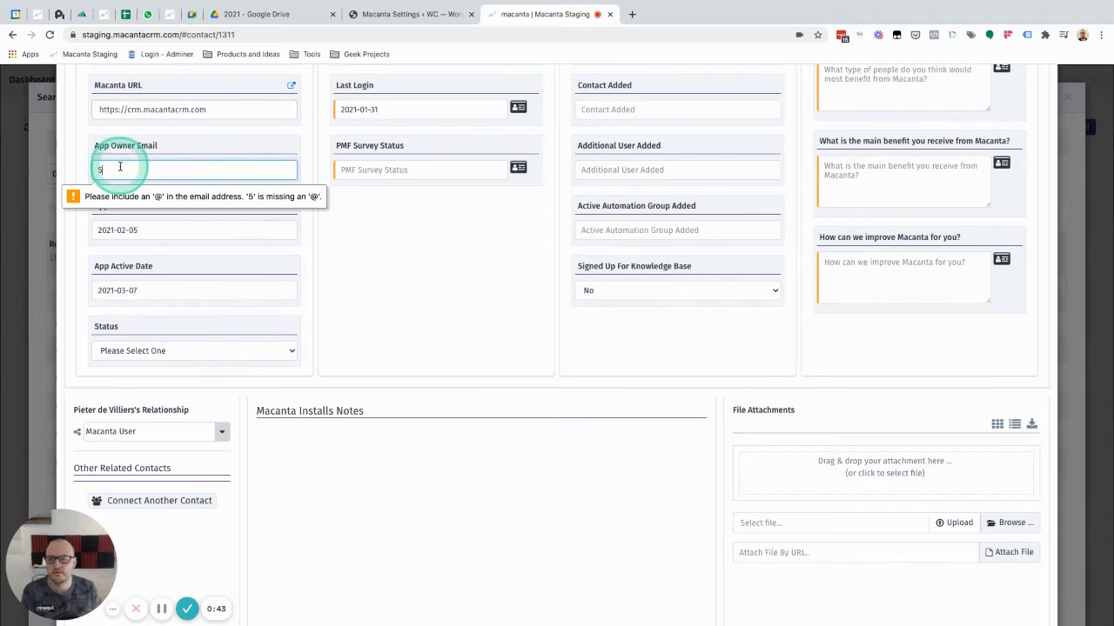
text(@ma)
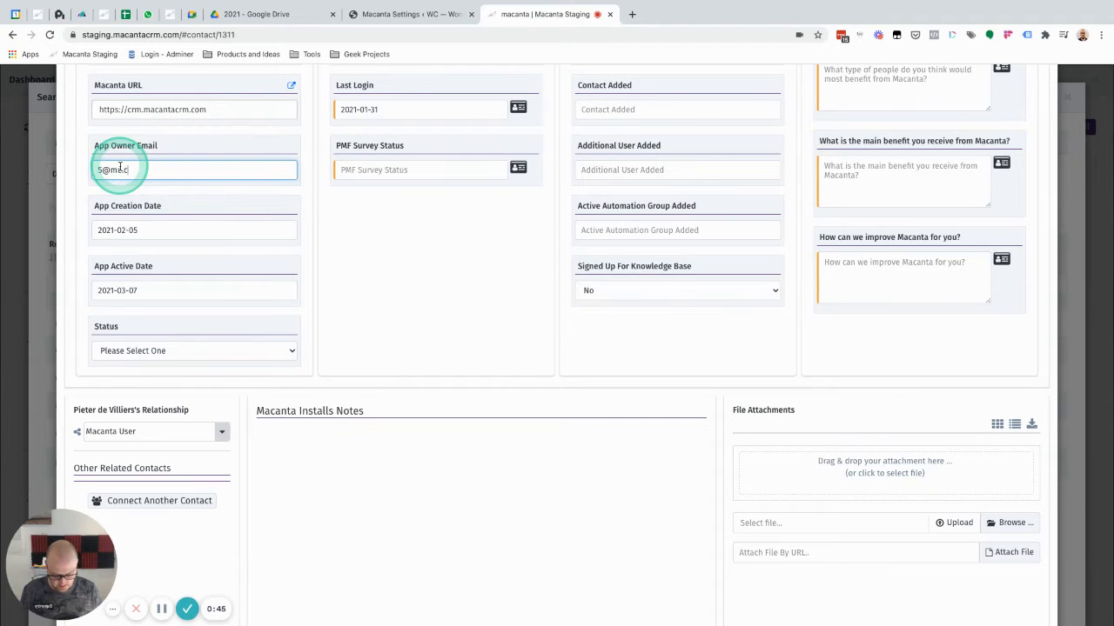
scroll(838, 353, down, 4)
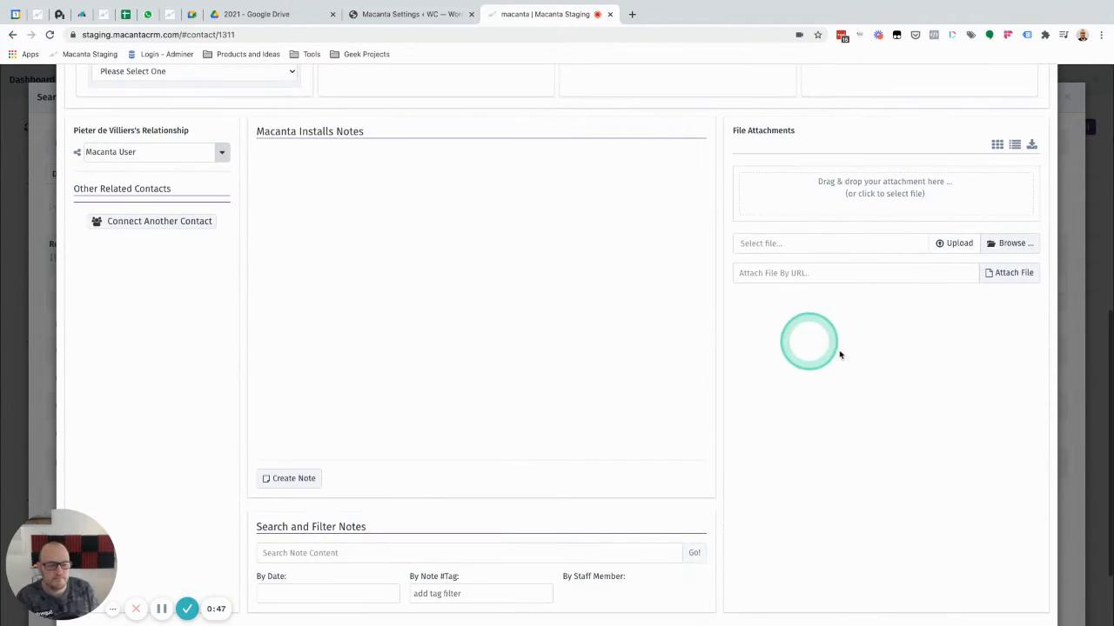
scroll(915, 490, down, 1)
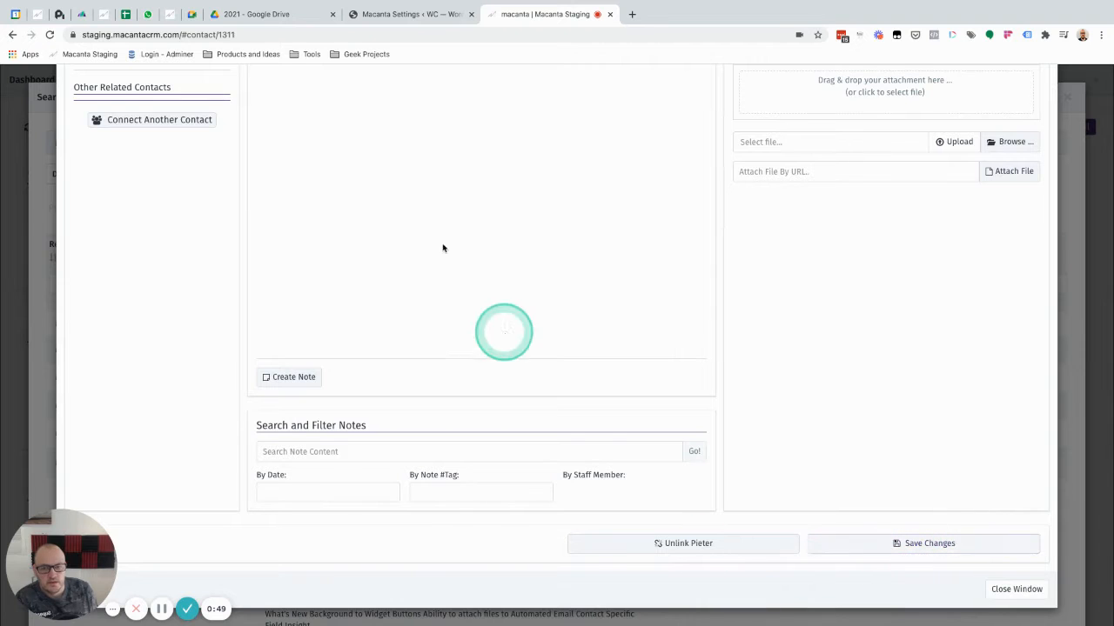
key(Escape)
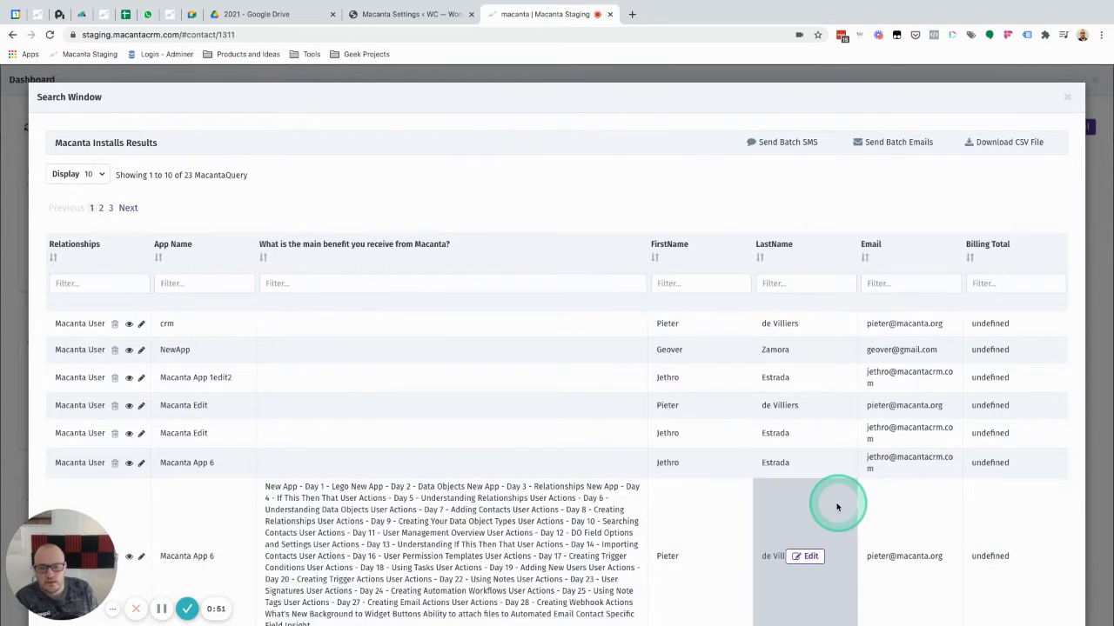
Look over the Macanta Installs results, and close them and the dashboard to return to the contact record
scroll(296, 404, down, 3)
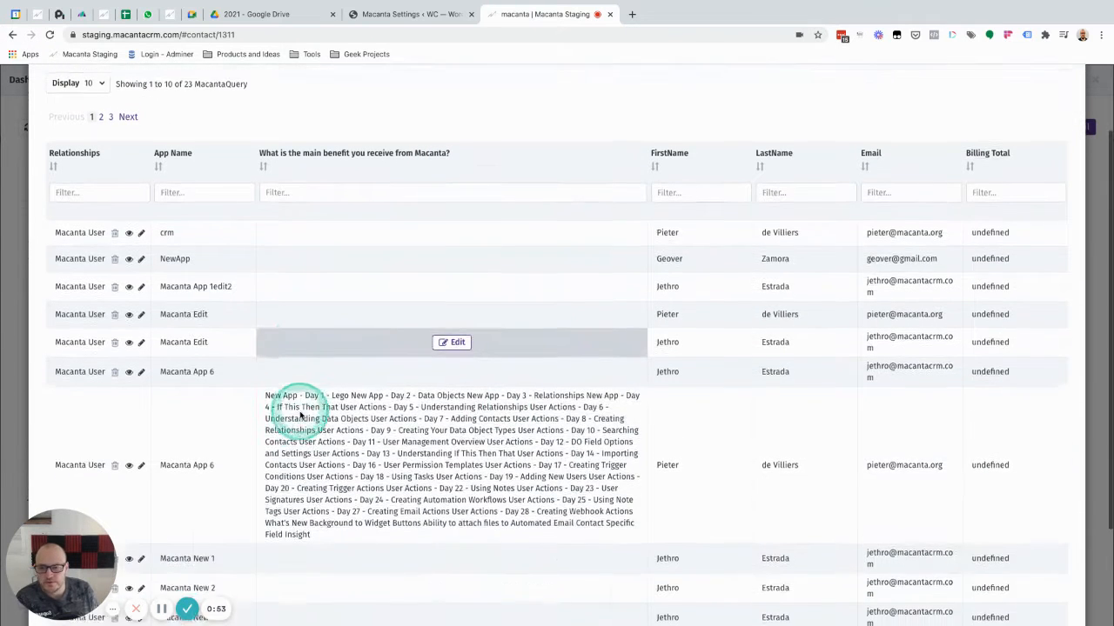
scroll(261, 383, up, 3)
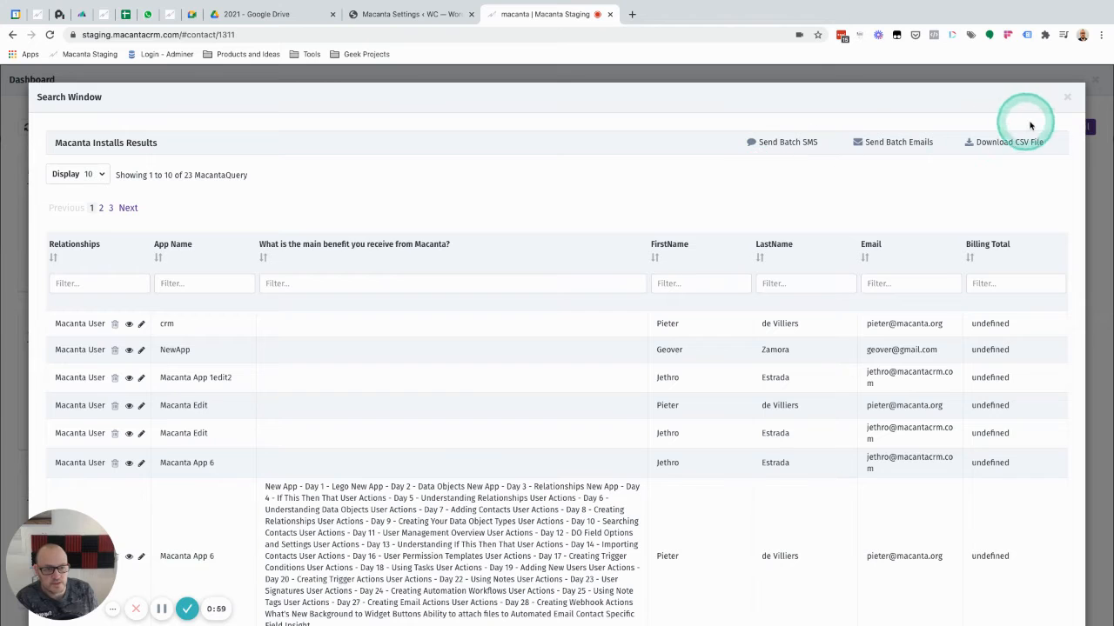
click(1068, 99)
click(1095, 81)
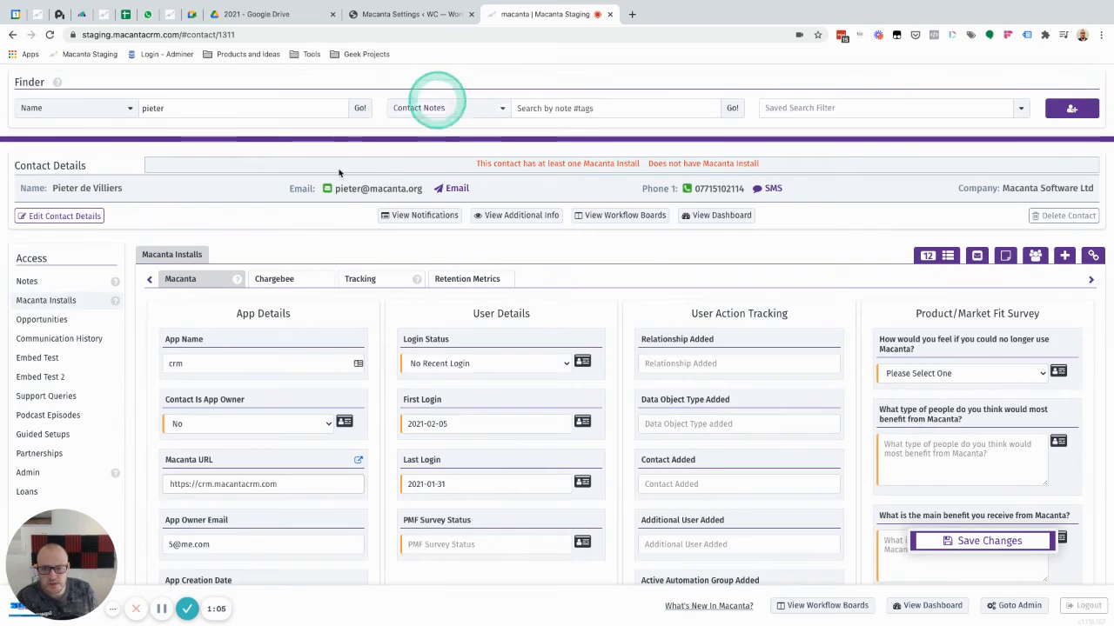
click(485, 296)
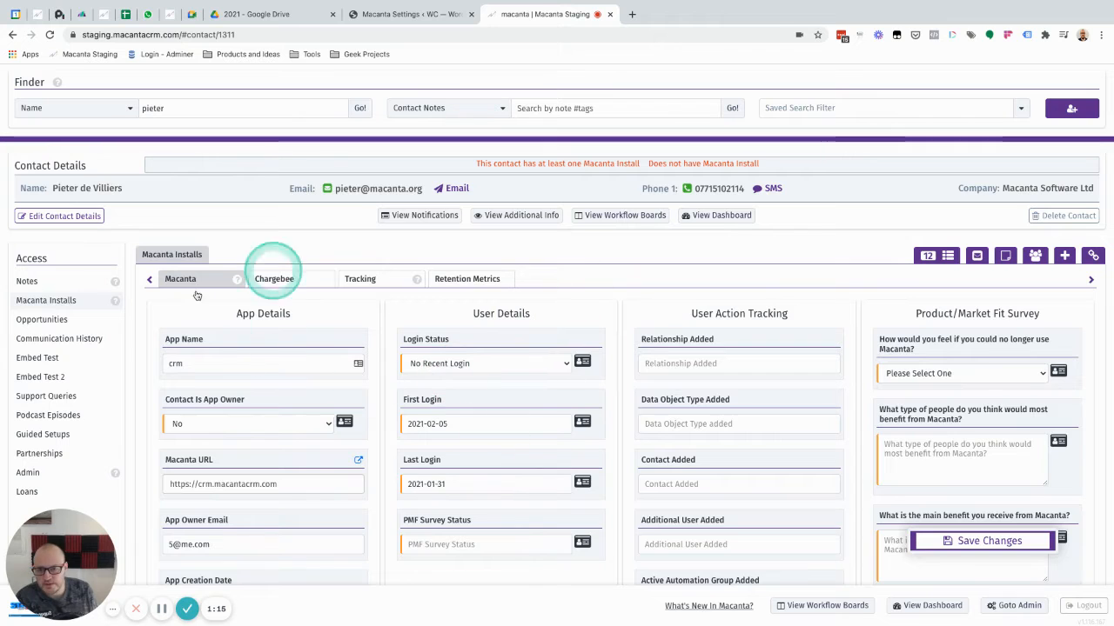
Switch to the WordPress Macanta Settings and open the Shortcode Generator, keeping Macanta Installs as the connected data group
click(392, 16)
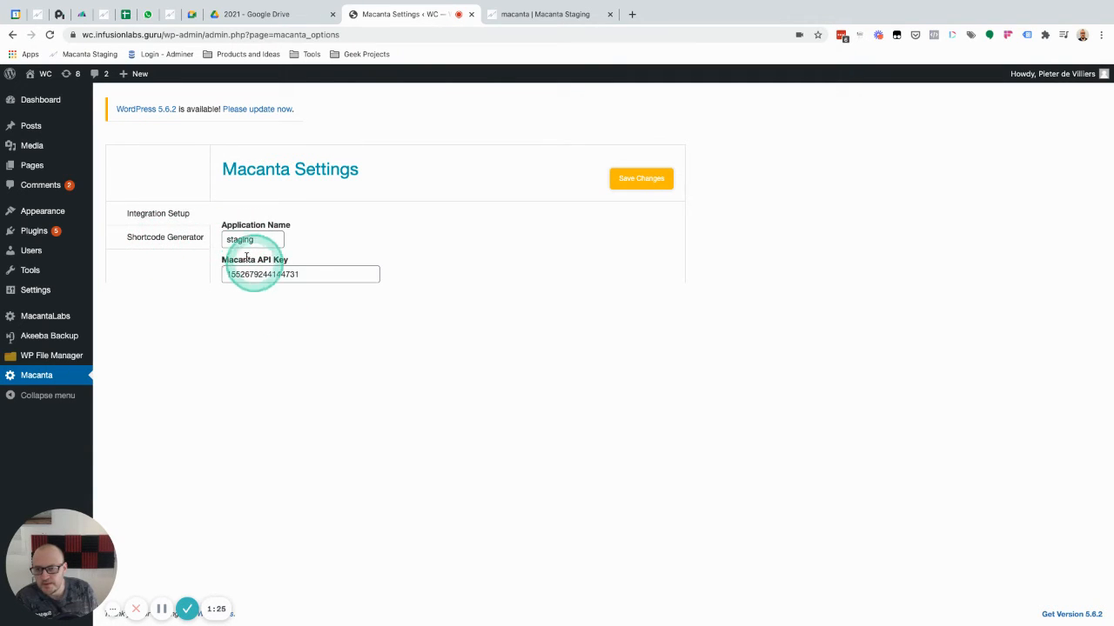
click(154, 241)
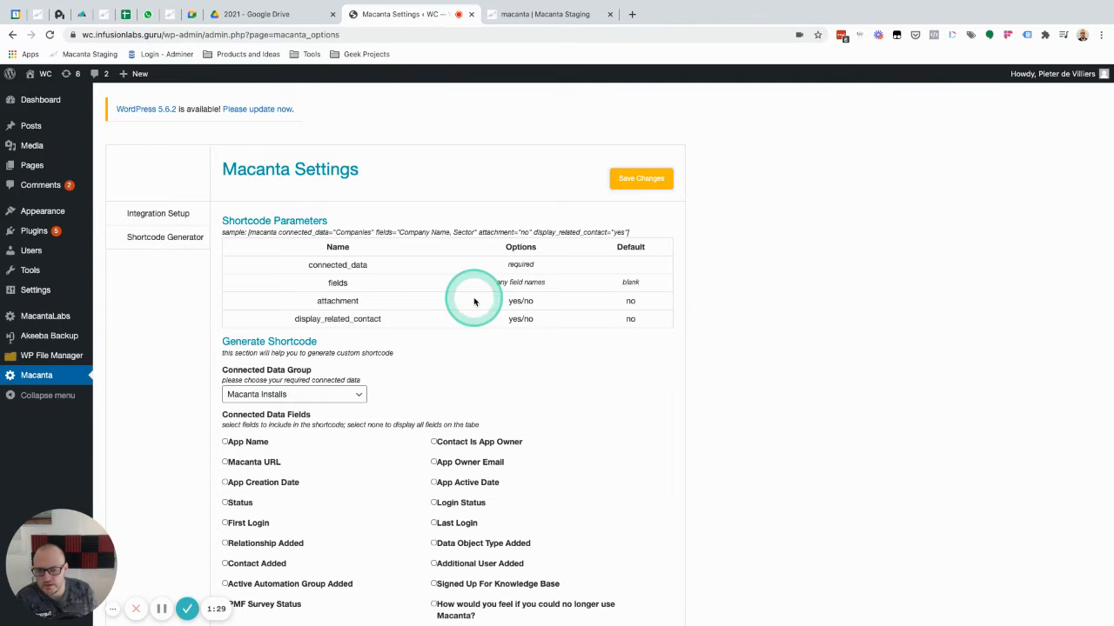
scroll(473, 296, down, 3)
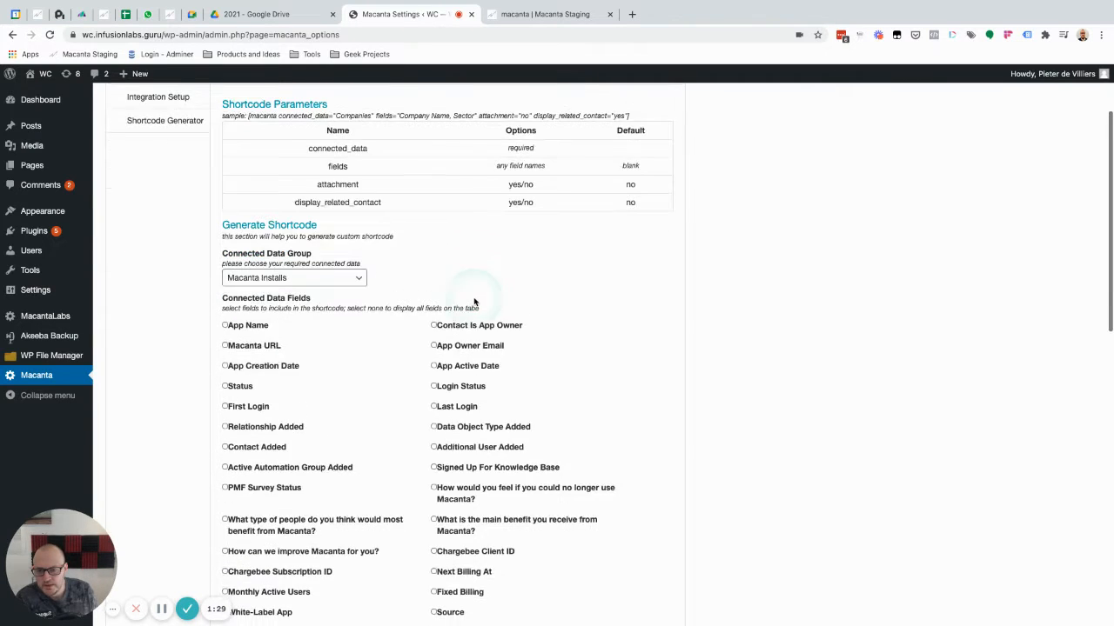
click(287, 277)
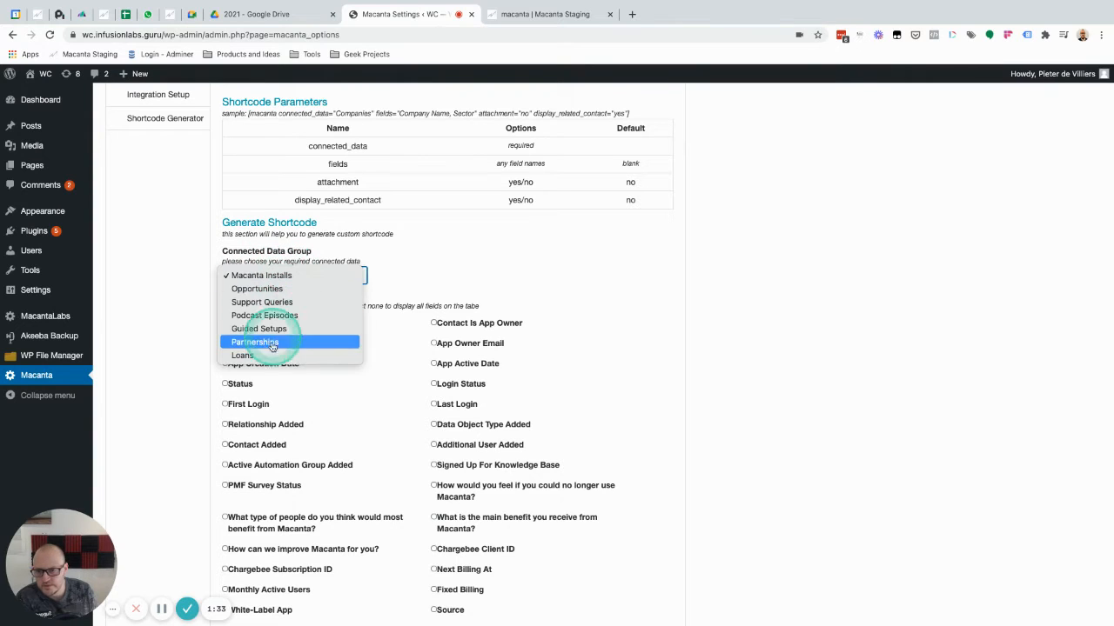
click(449, 277)
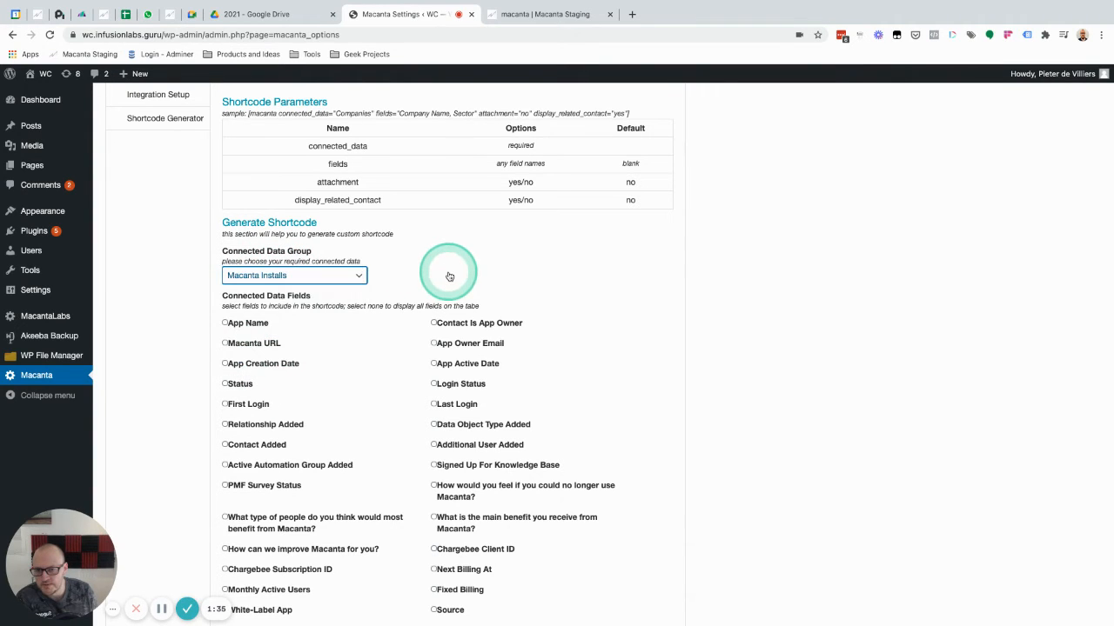
Include the App Name, App Creation Date, Status and First Login fields in the shortcode
click(226, 324)
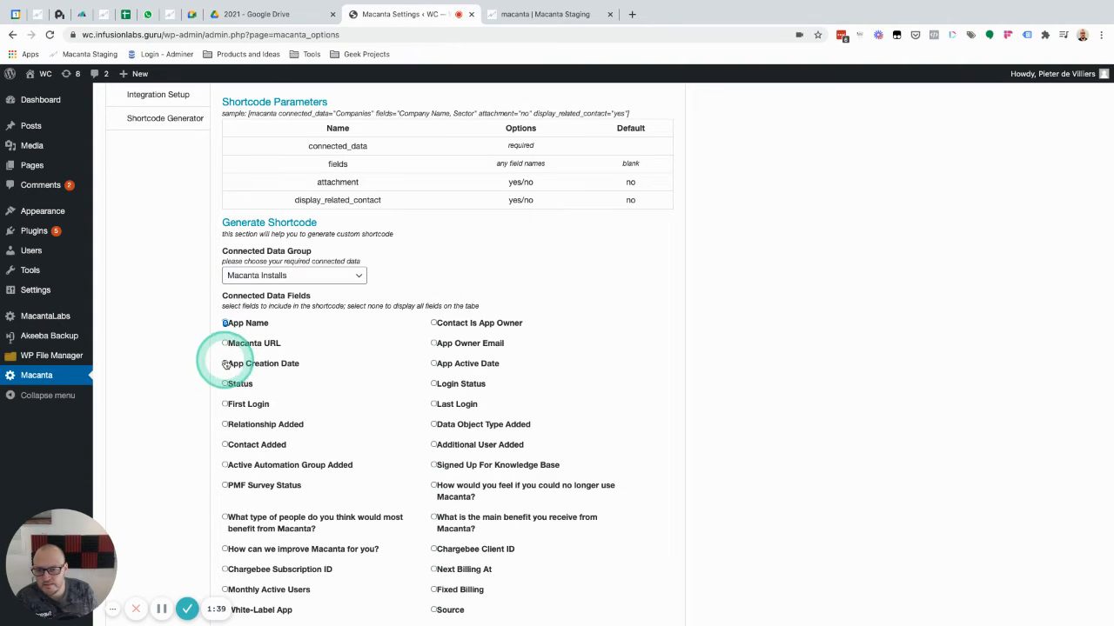
click(226, 364)
click(225, 385)
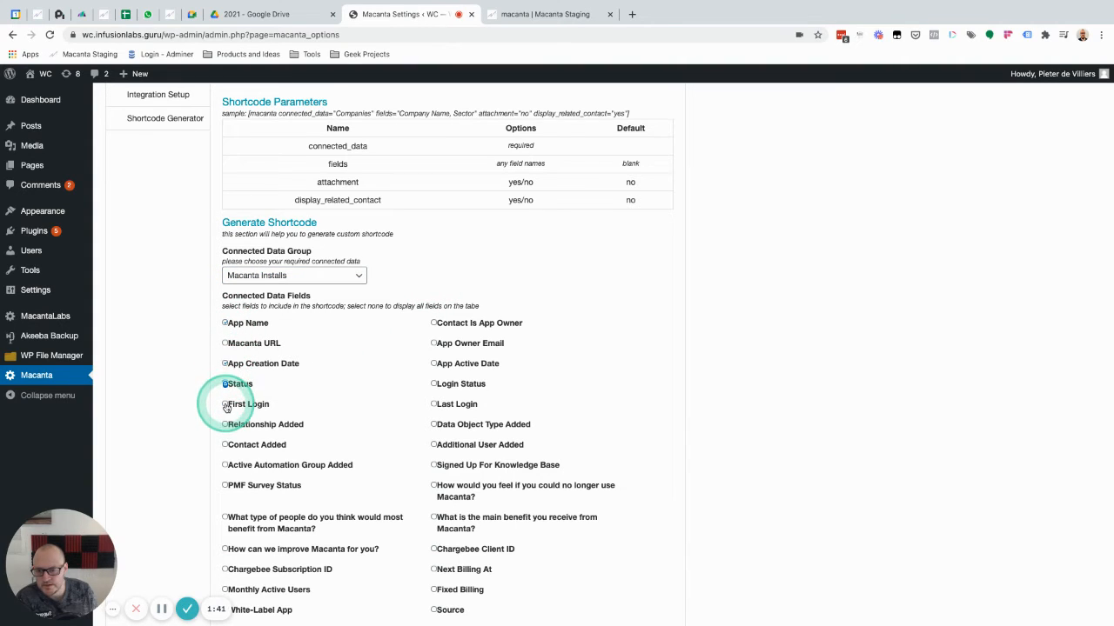
scroll(331, 461, down, 5)
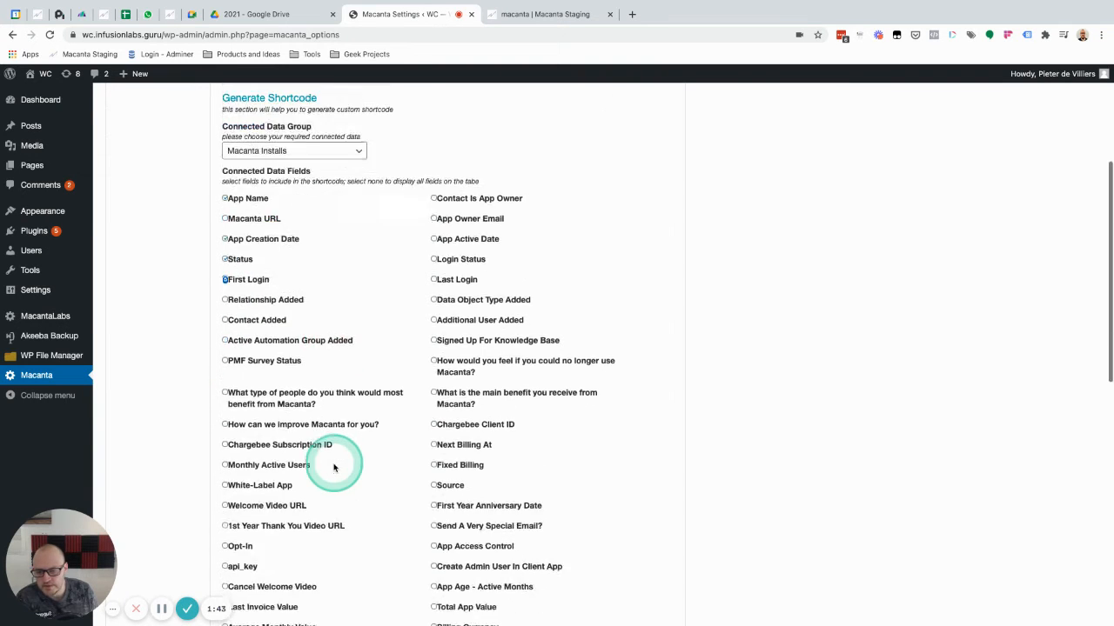
Set Connected Data Attachment to Yes, Edit Permission to Read Only and Other Related Contacts to Yes
scroll(334, 467, down, 3)
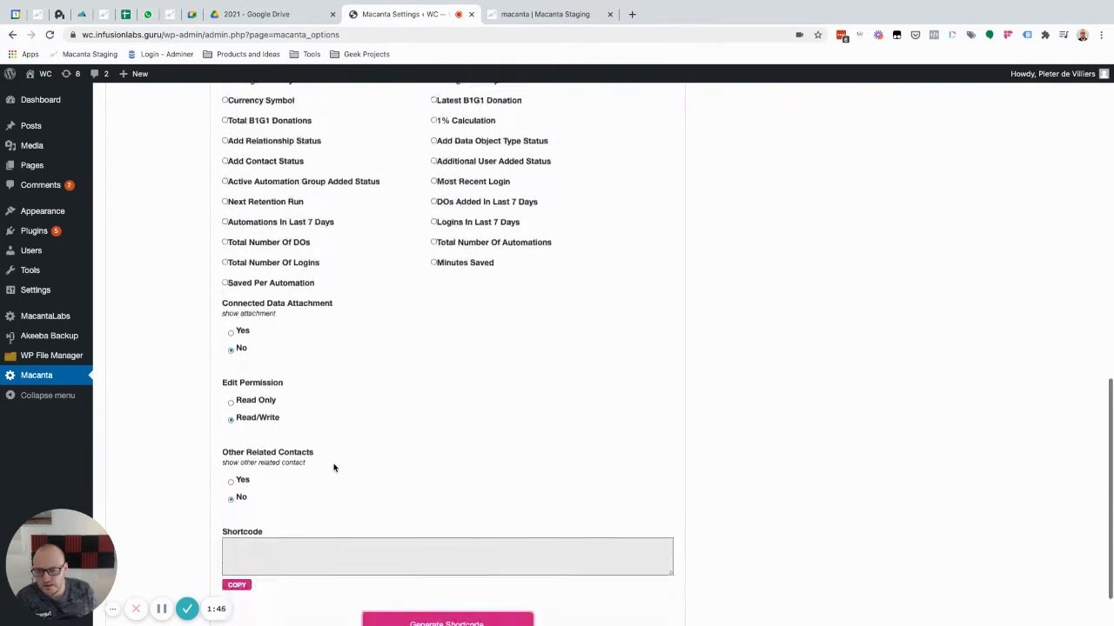
click(344, 426)
click(345, 309)
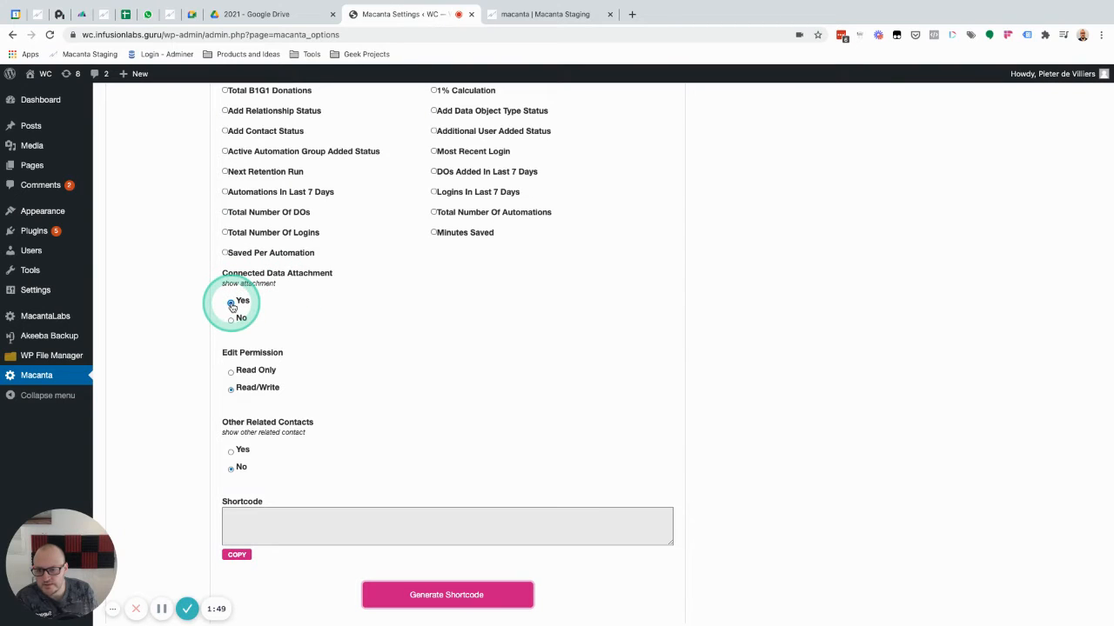
click(231, 372)
Generate the Macanta Installs shortcode and copy it
scroll(382, 381, down, 1)
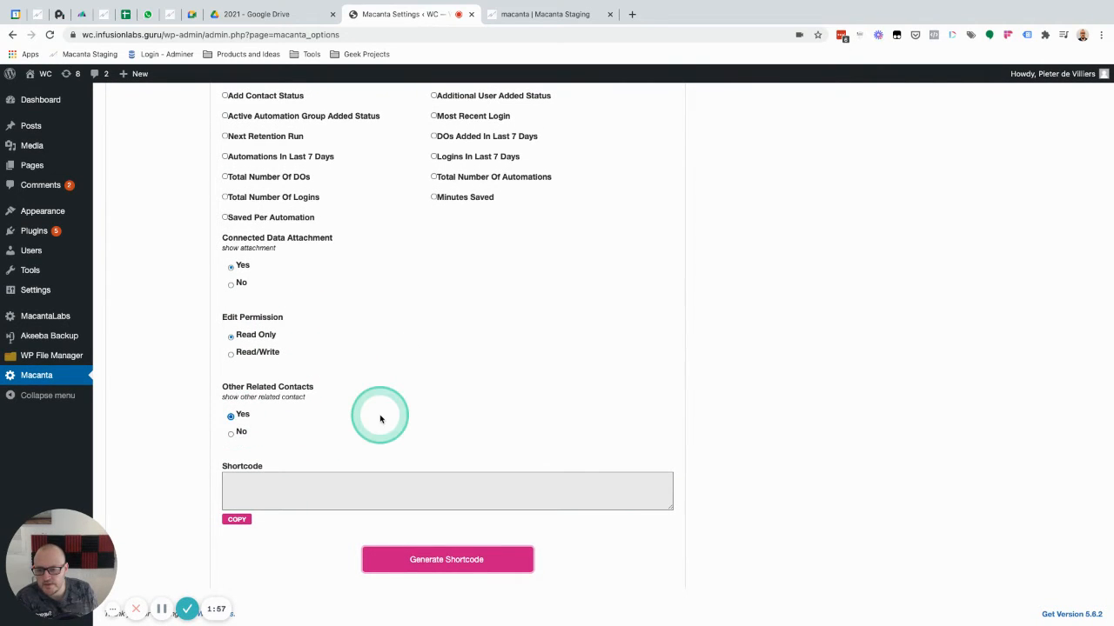
click(436, 562)
click(240, 522)
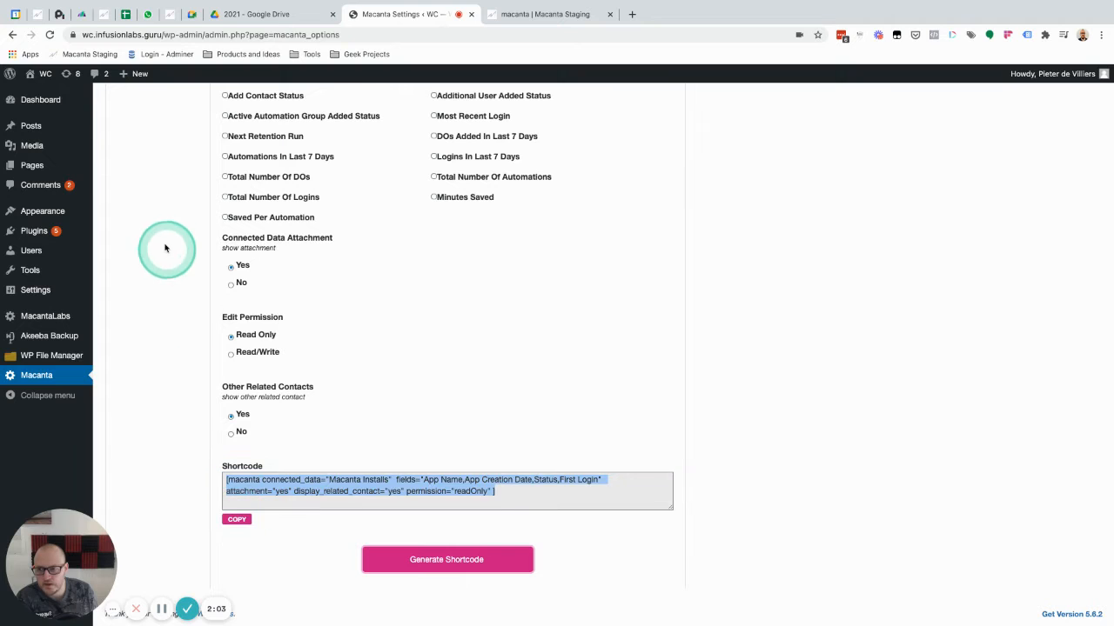
Replace the entire content of the Sample Page with the copied Macanta shortcode and update the page
click(22, 166)
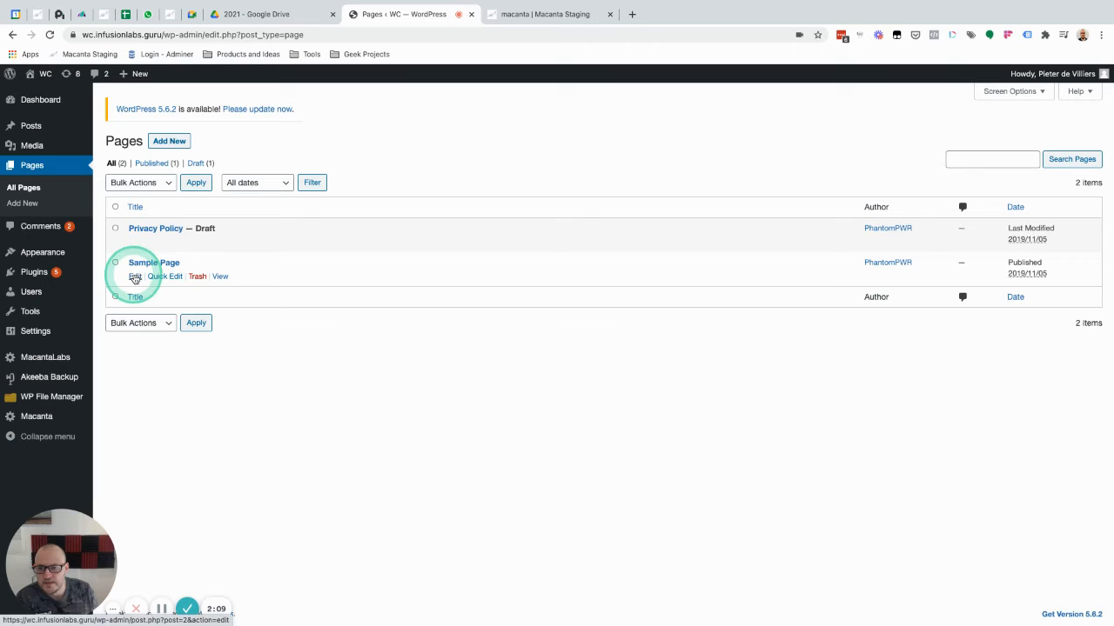
click(135, 276)
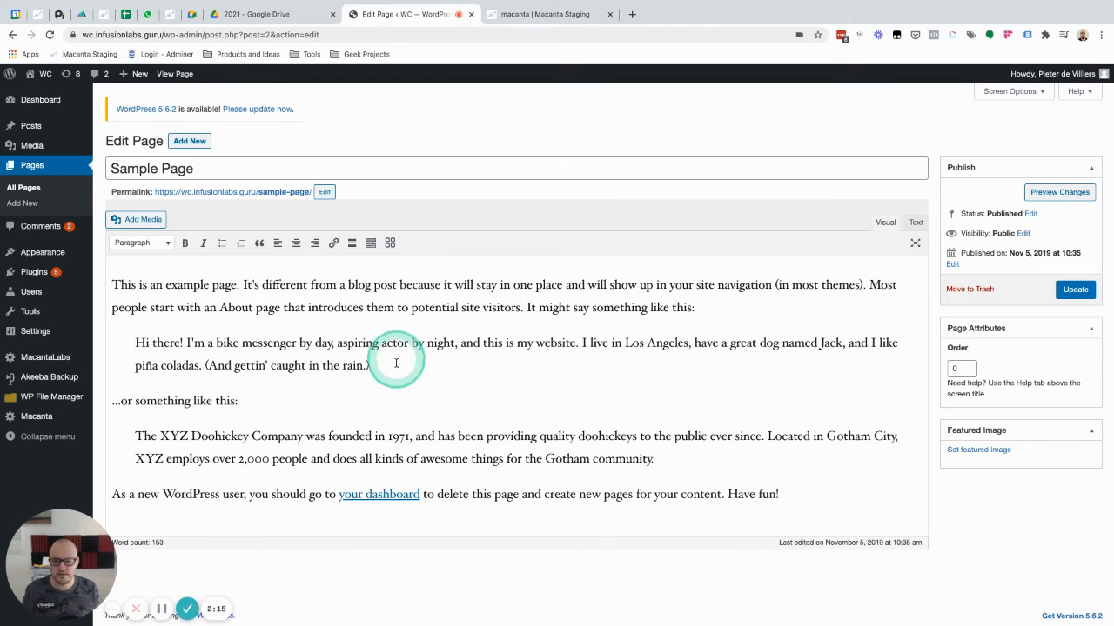
click(394, 366)
key(ctrl+a)
key(BackSpace)
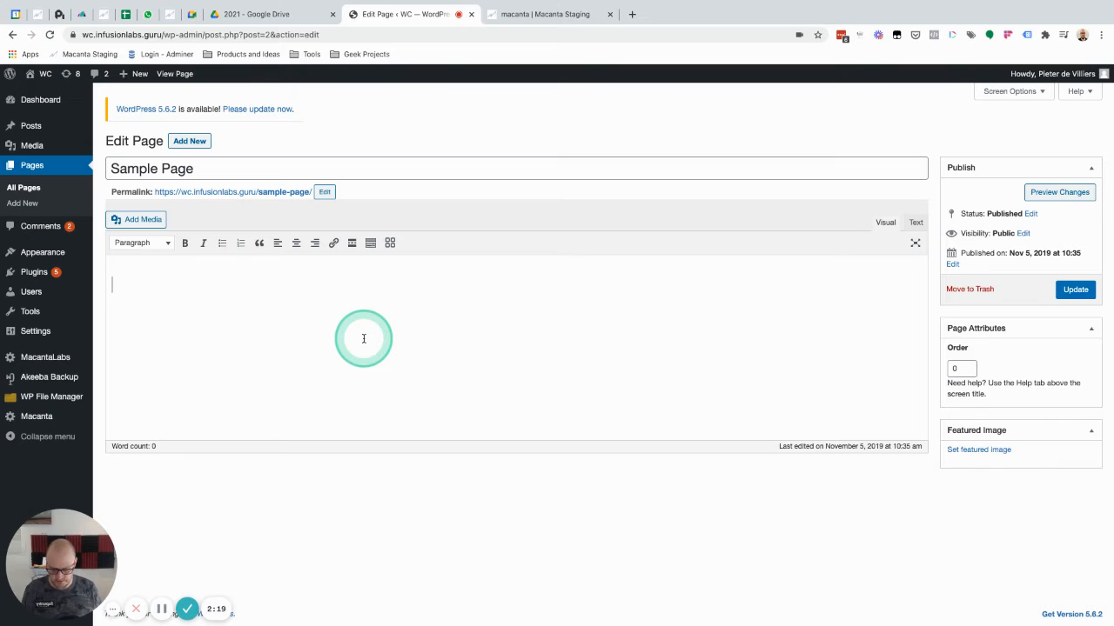
text([macanta connected_data="Macanta Installs" fields="App Name,App Creation Date,Status,First Login" attachment="yes" display_related_contact="yes" permission="readOnly" ])
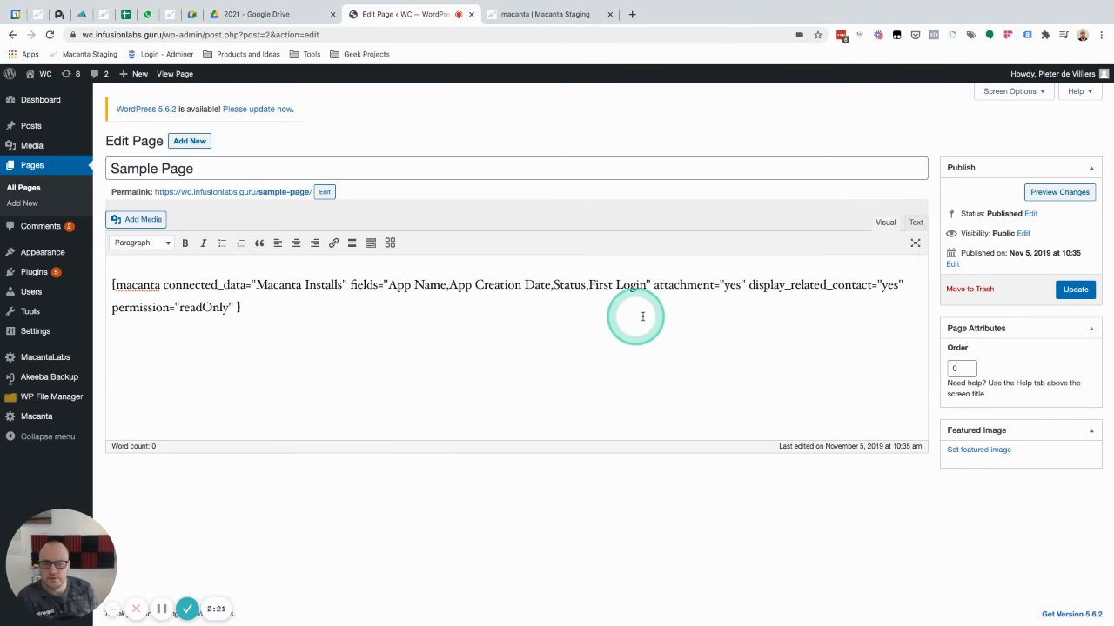
click(1075, 289)
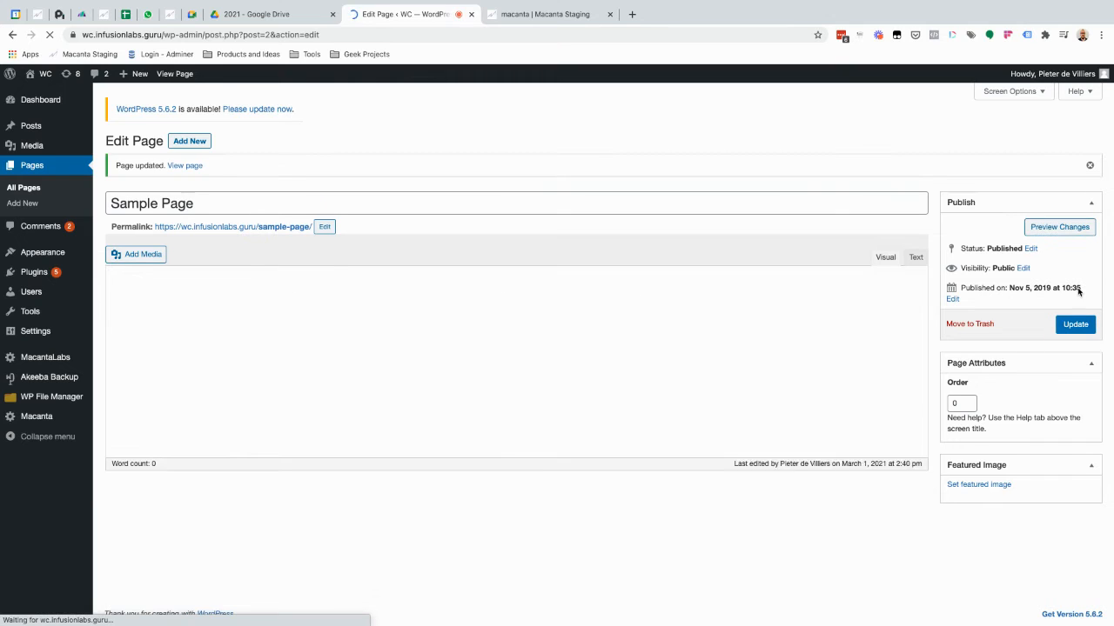
click(436, 210)
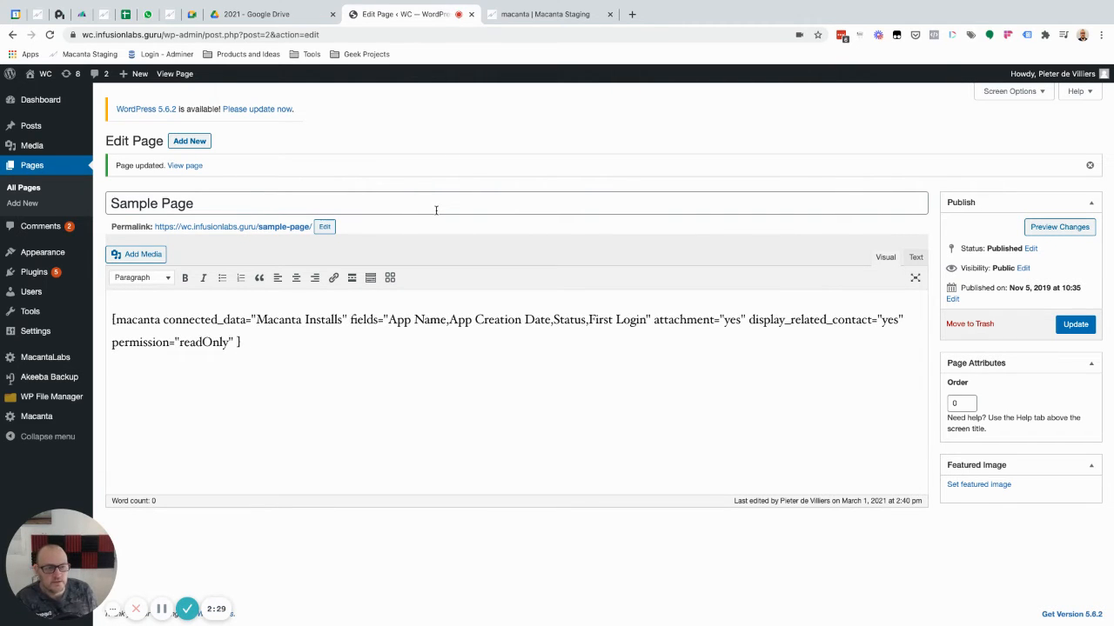
Open the published Sample Page in a new tab and check its Macanta Installs section under the current login
click(259, 231)
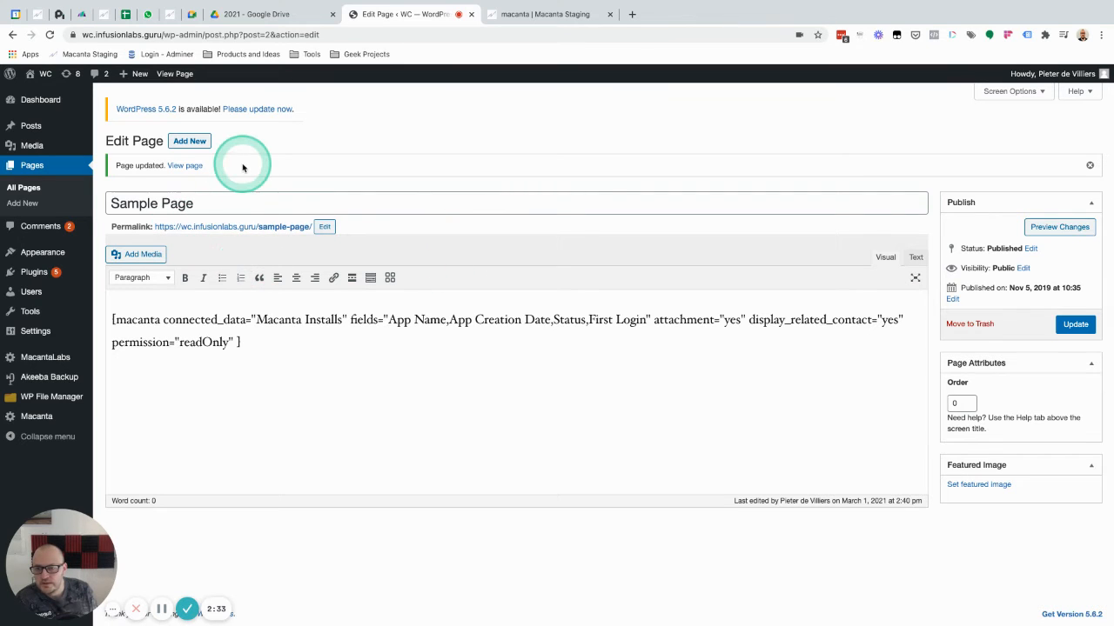
super+click(253, 230)
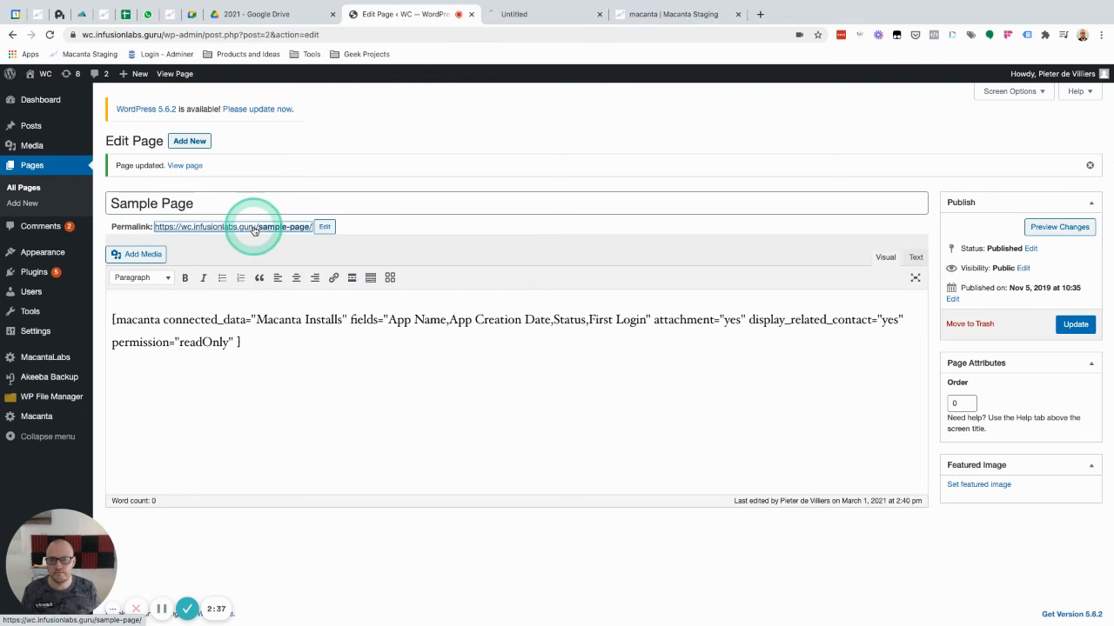
click(550, 17)
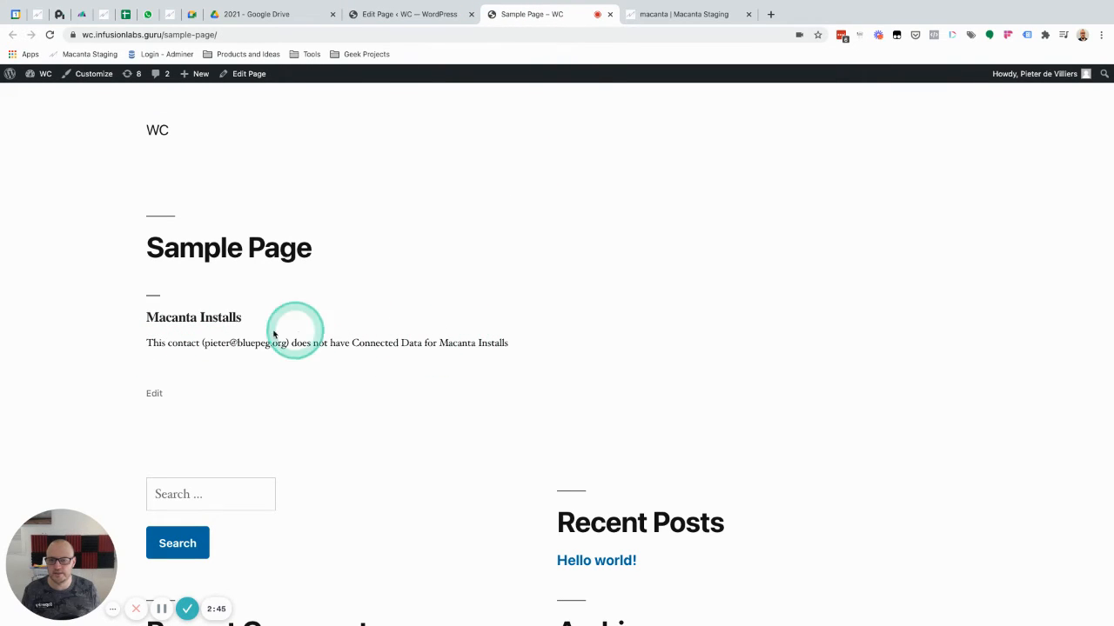
scroll(462, 330, down, 1)
scroll(462, 330, up, 1)
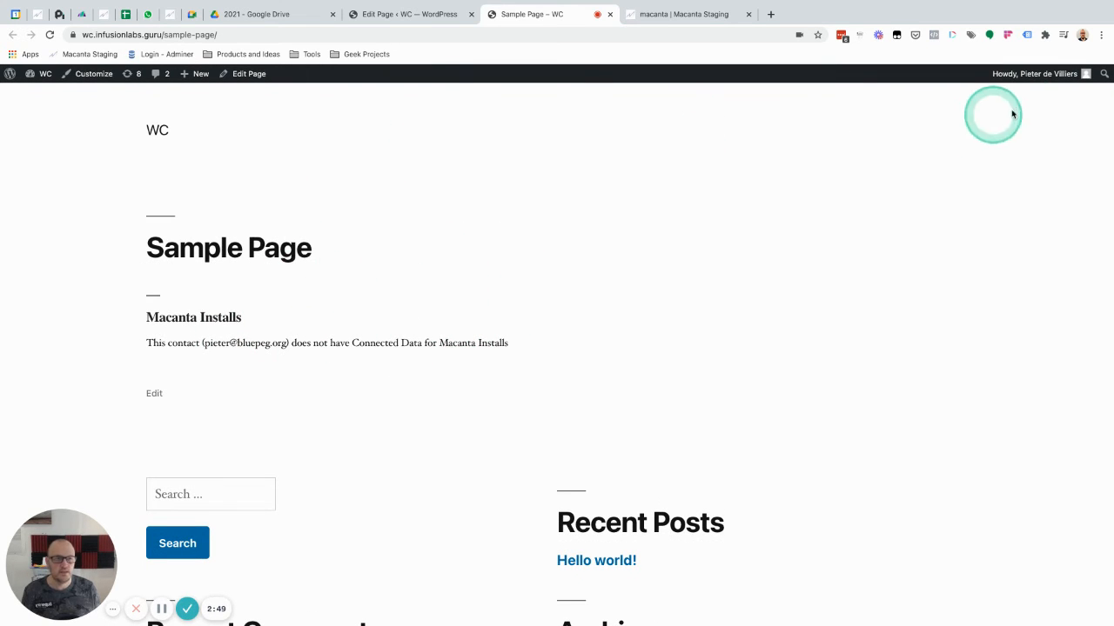
mouse_move(1056, 73)
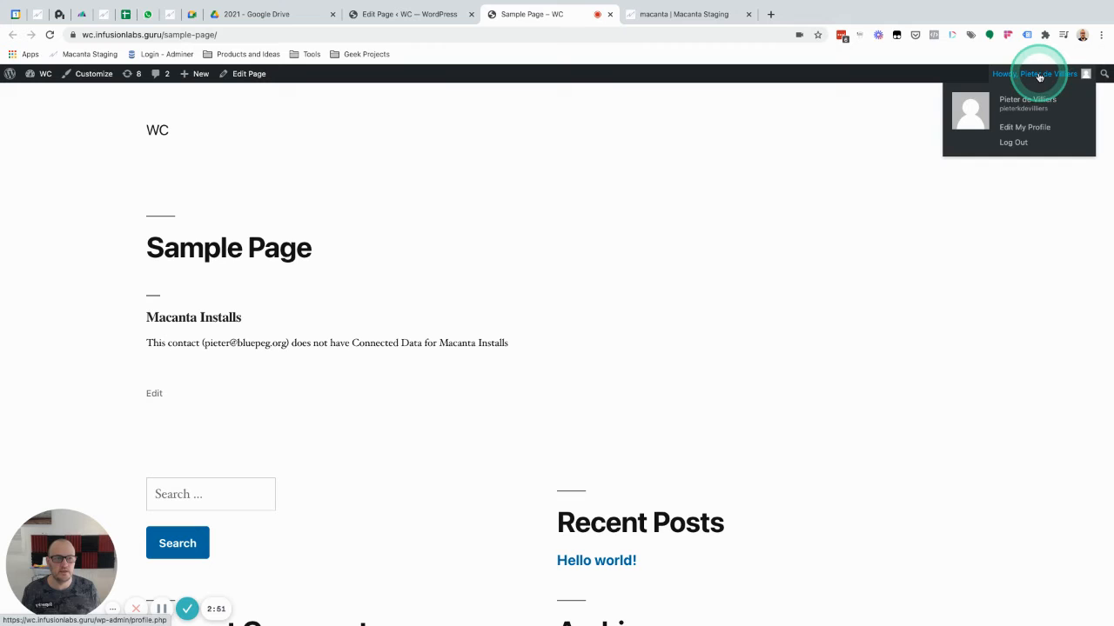
Start a new WordPress user and fill in the contact's e-mail as username and e-mail, plus the first and last name
click(37, 74)
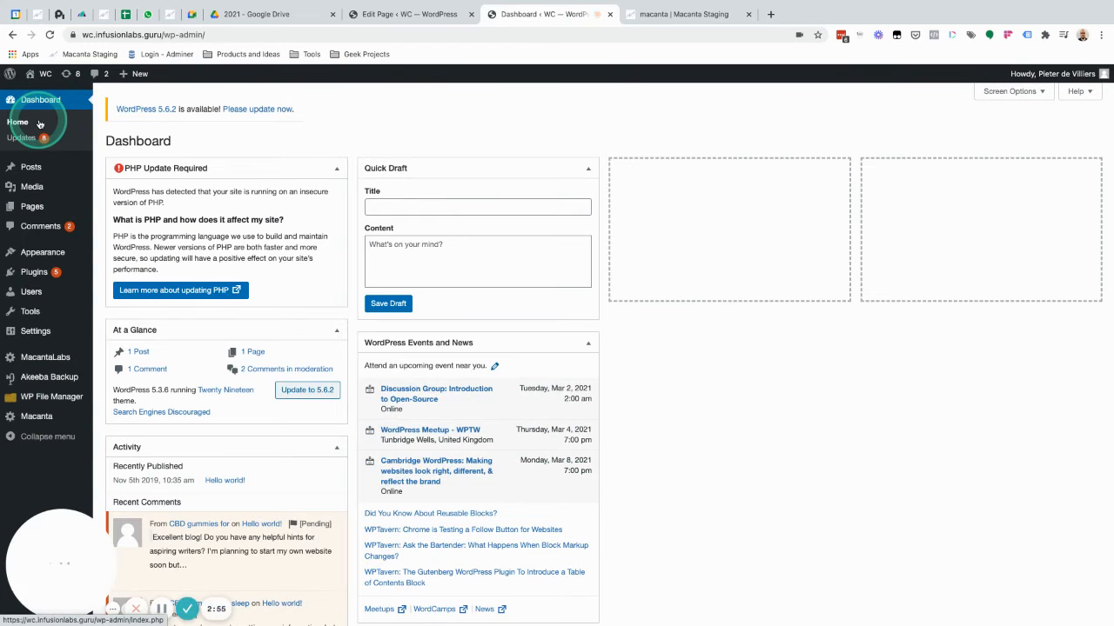
mouse_move(31, 293)
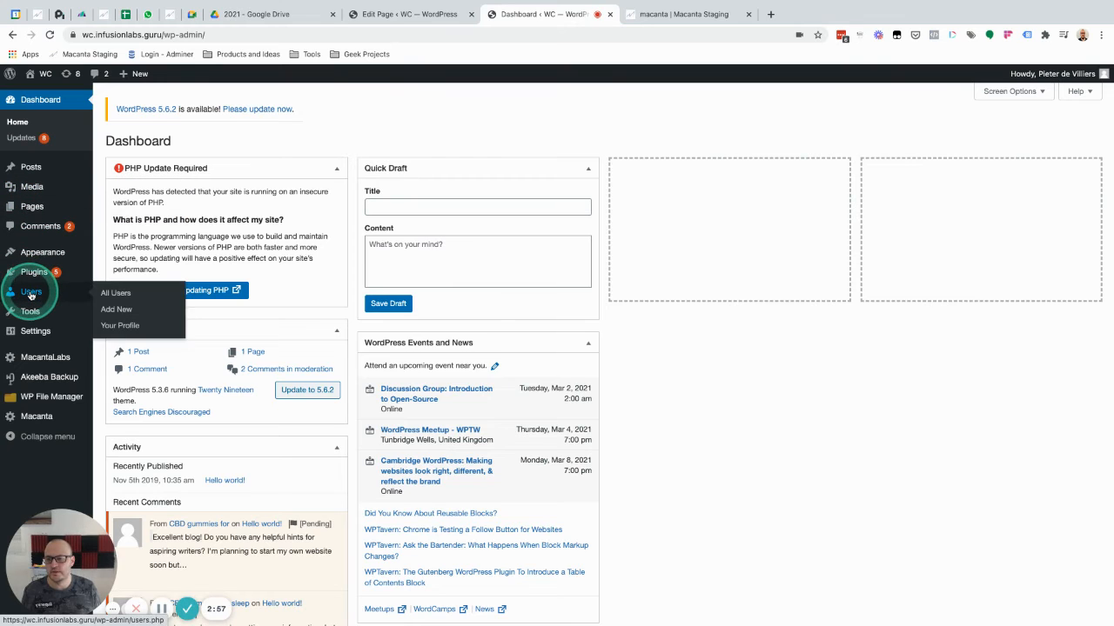
click(112, 308)
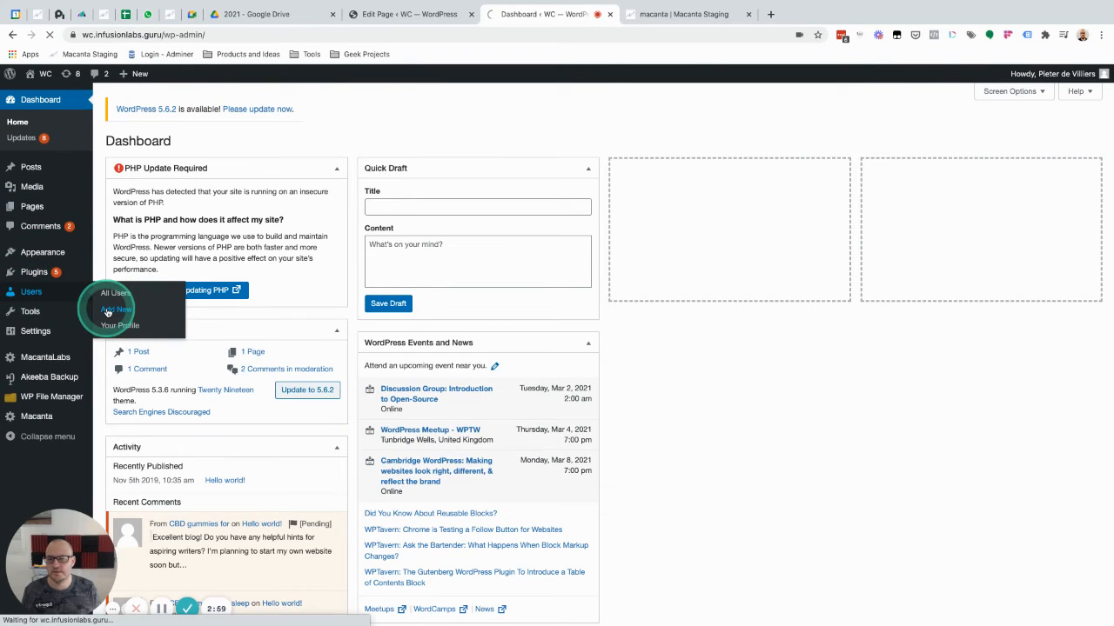
click(280, 184)
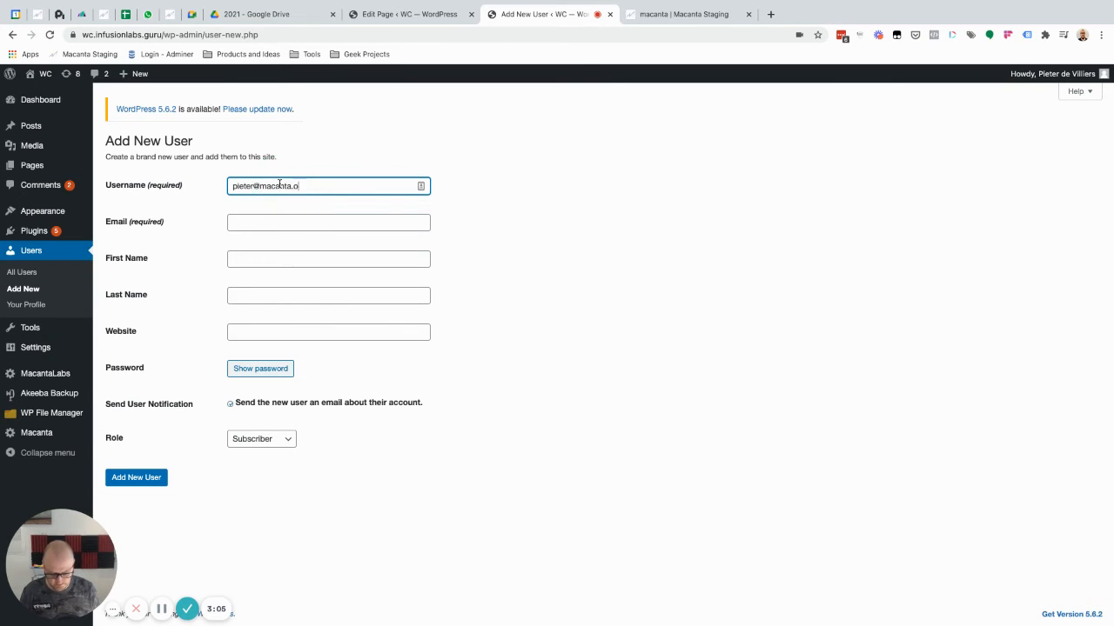
key(Tab)
key(super+v)
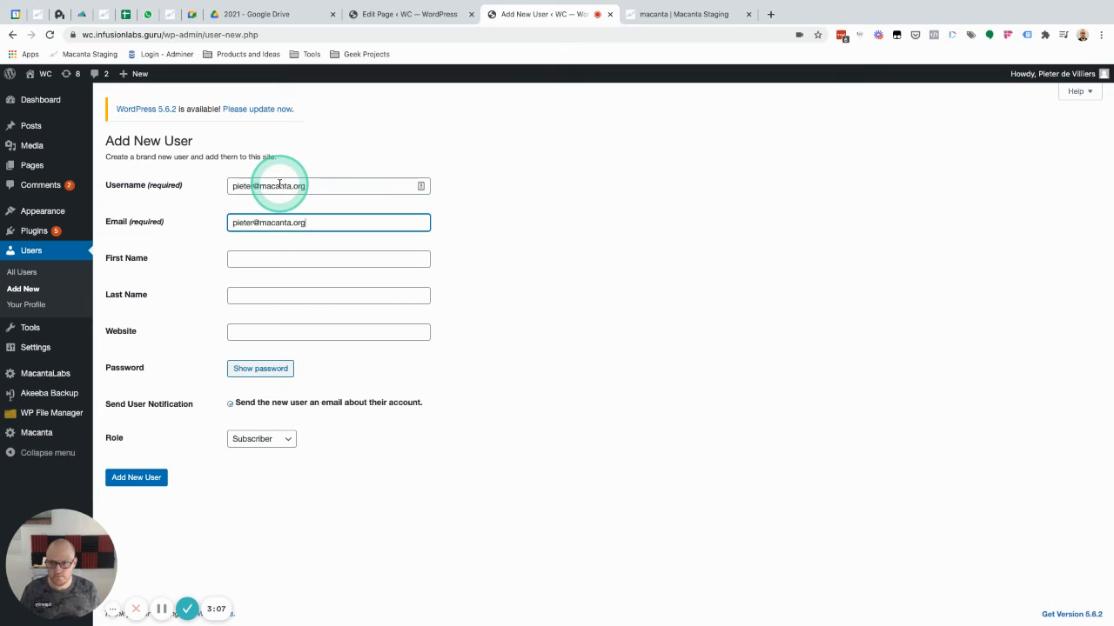
click(256, 256)
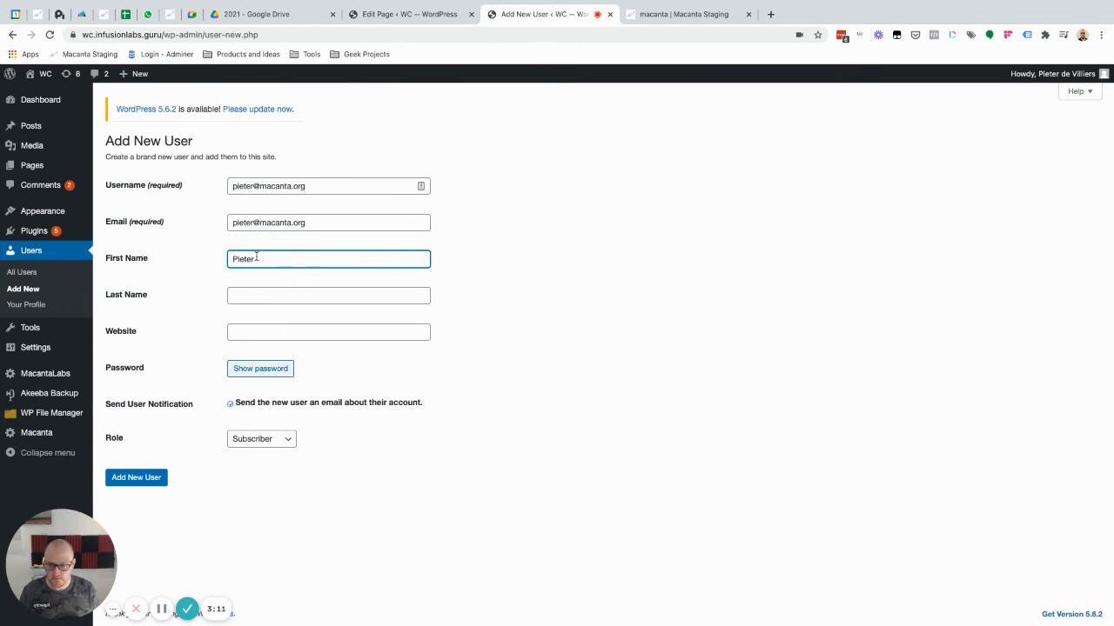
key(Tab)
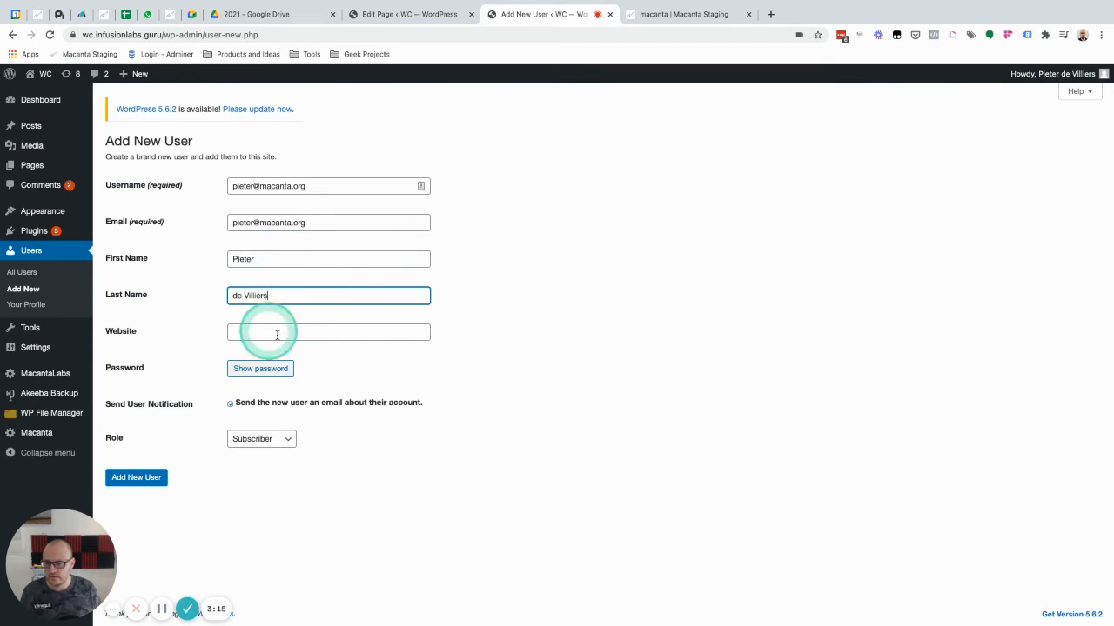
Reveal and shorten the generated password, copy it, and add the new user with the Subscriber role
click(260, 368)
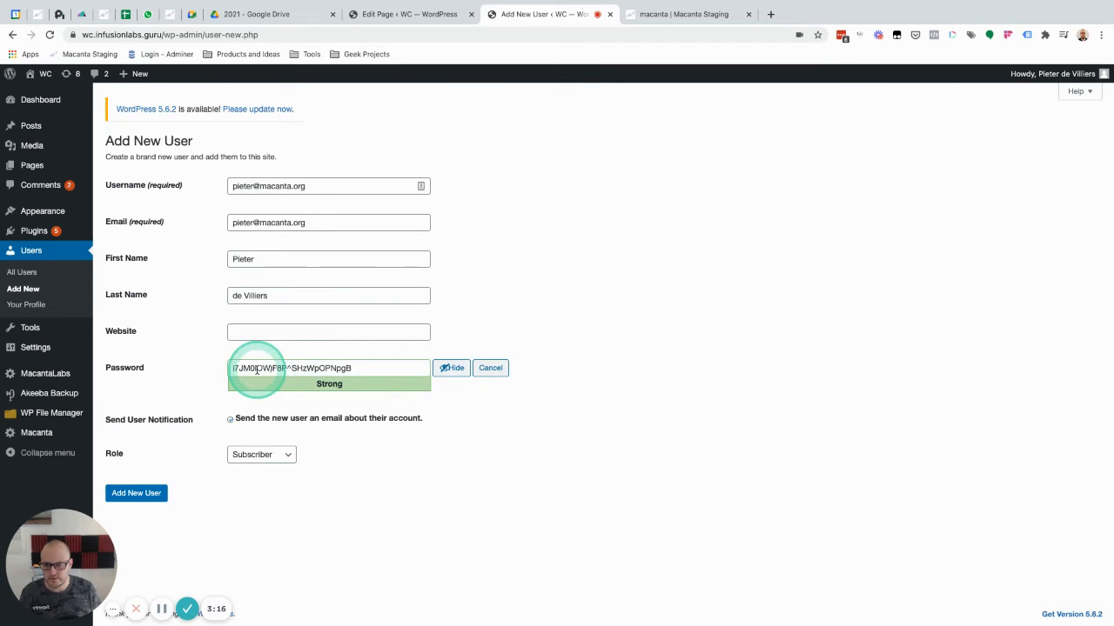
double_click(349, 368)
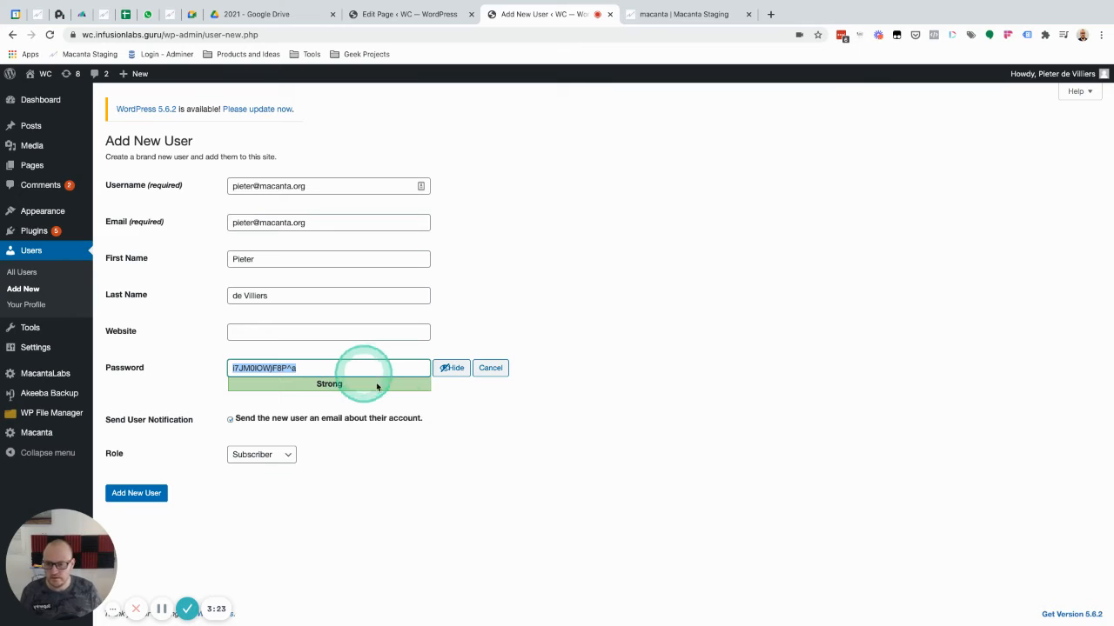
click(255, 454)
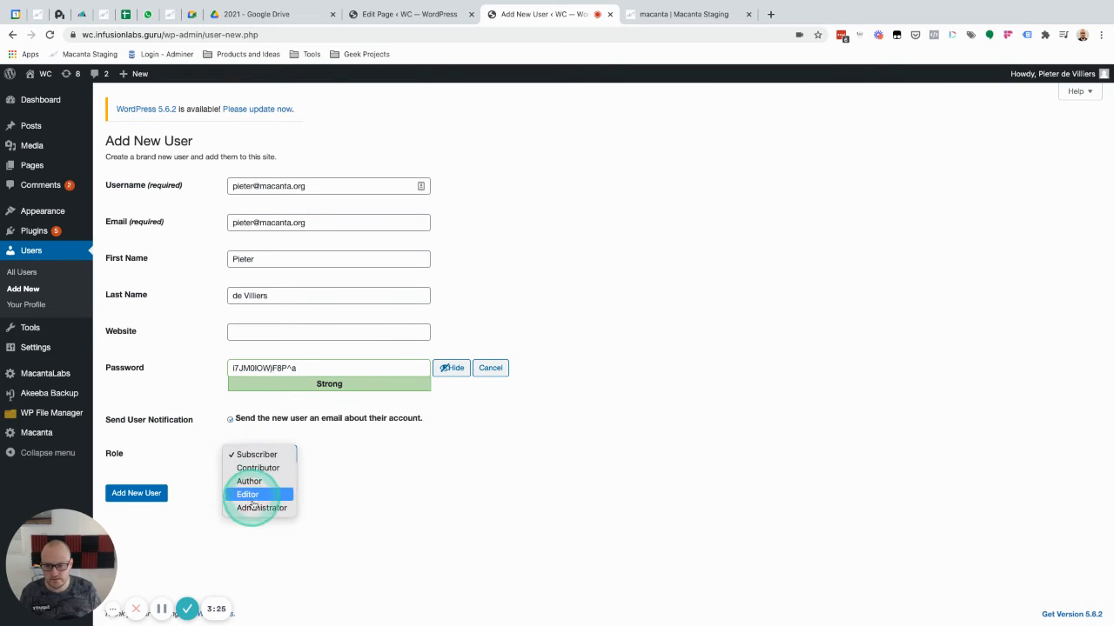
click(121, 456)
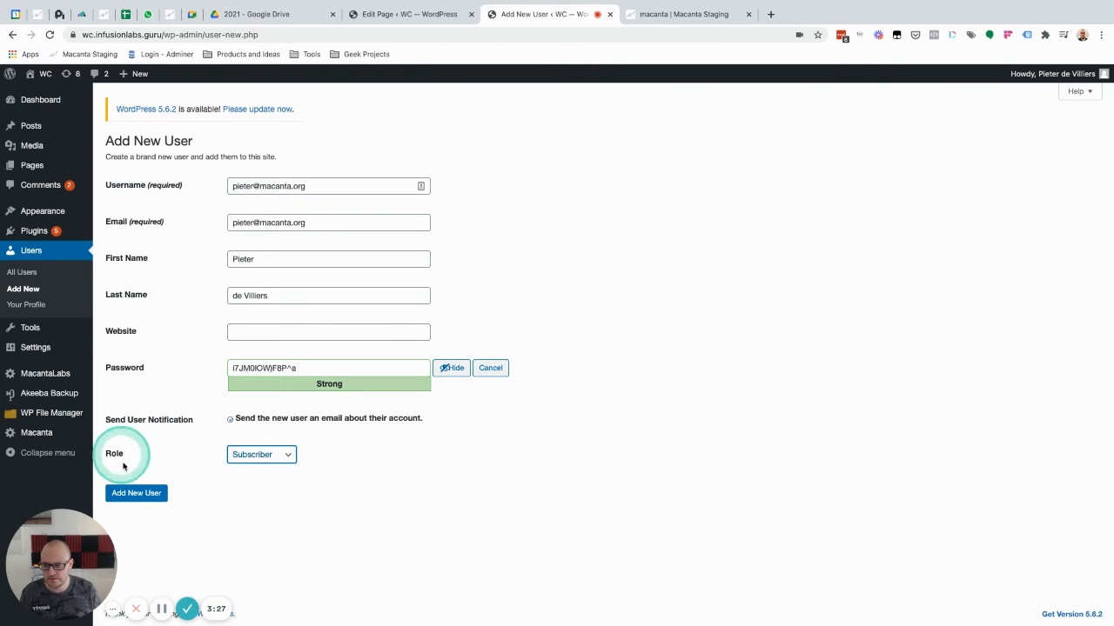
click(135, 493)
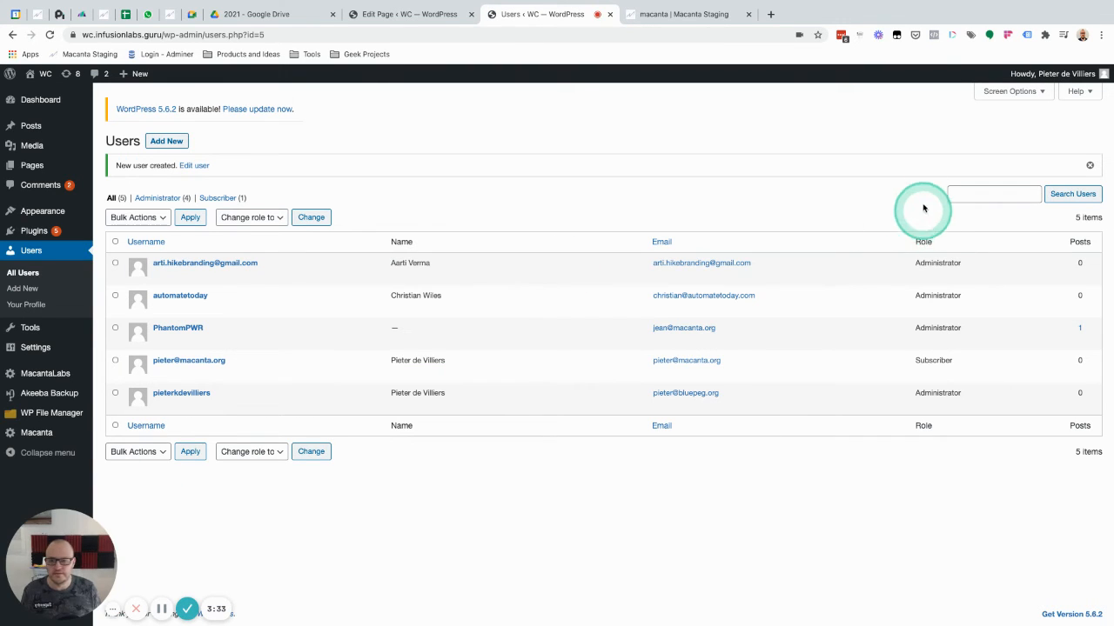
Log out of WordPress and sign in with the new subscriber's e-mail and copied password, declining to update the stored password
mouse_move(1060, 81)
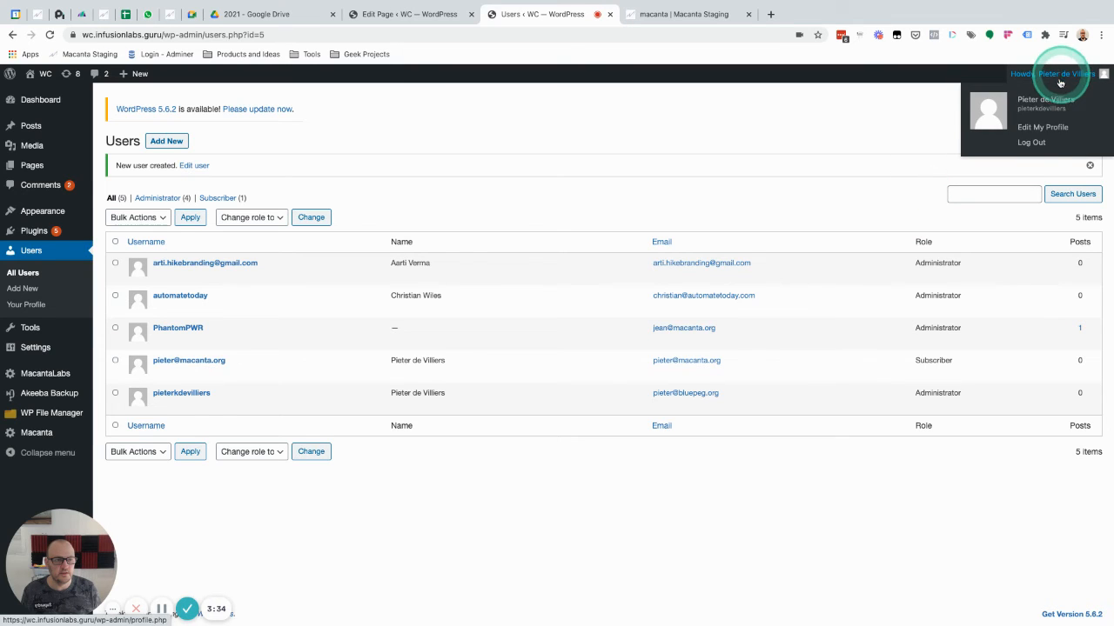
click(1031, 142)
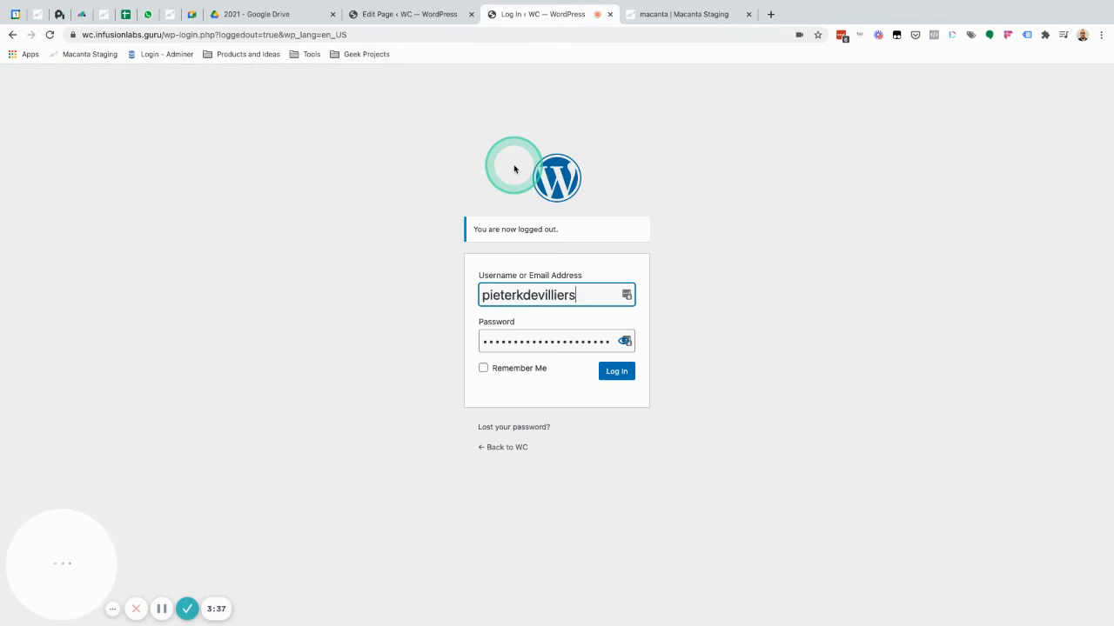
drag(584, 294, 445, 296)
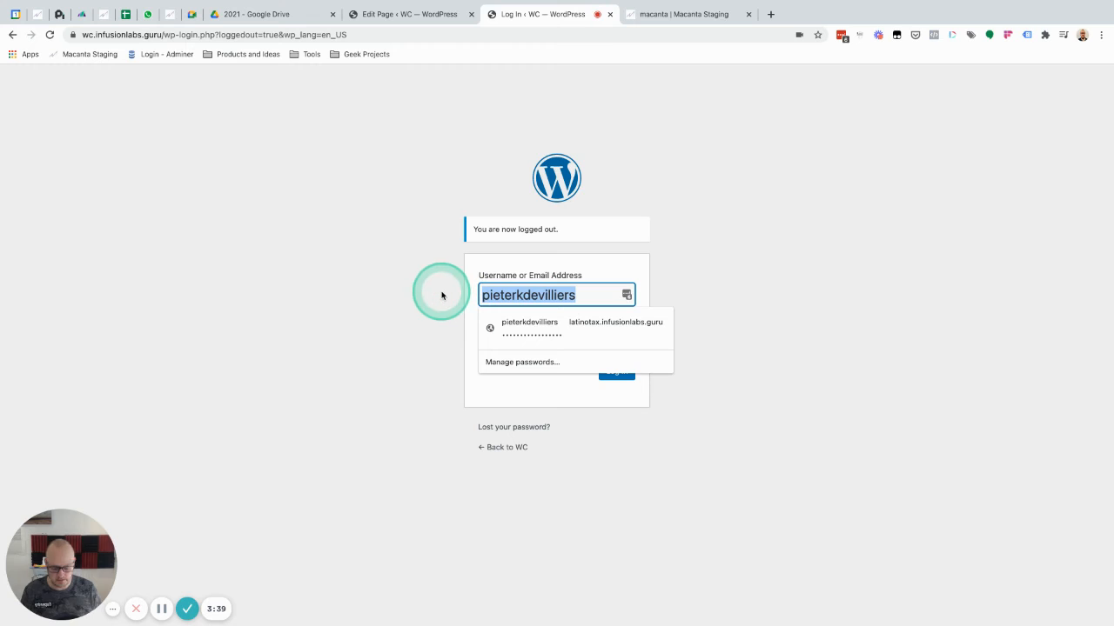
click(441, 296)
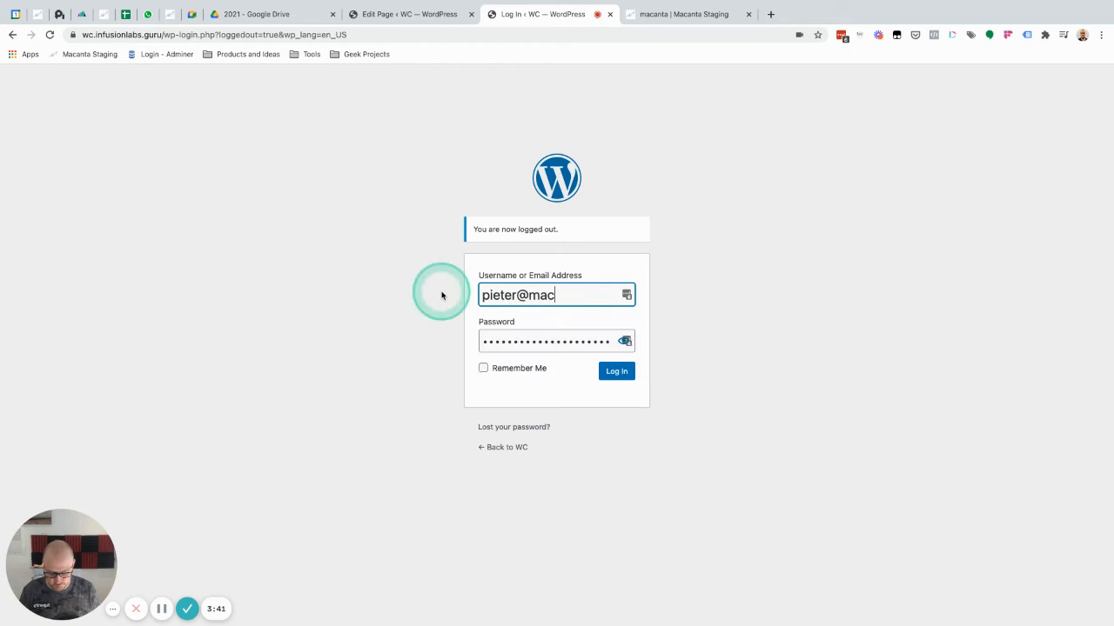
key(Tab)
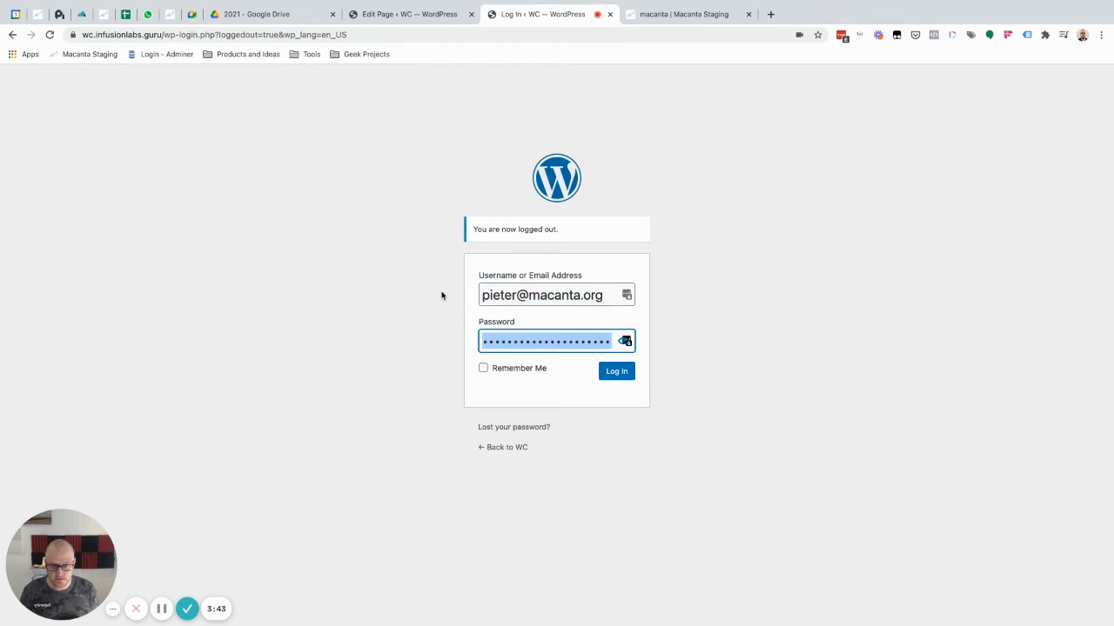
key(super+v)
key(Return)
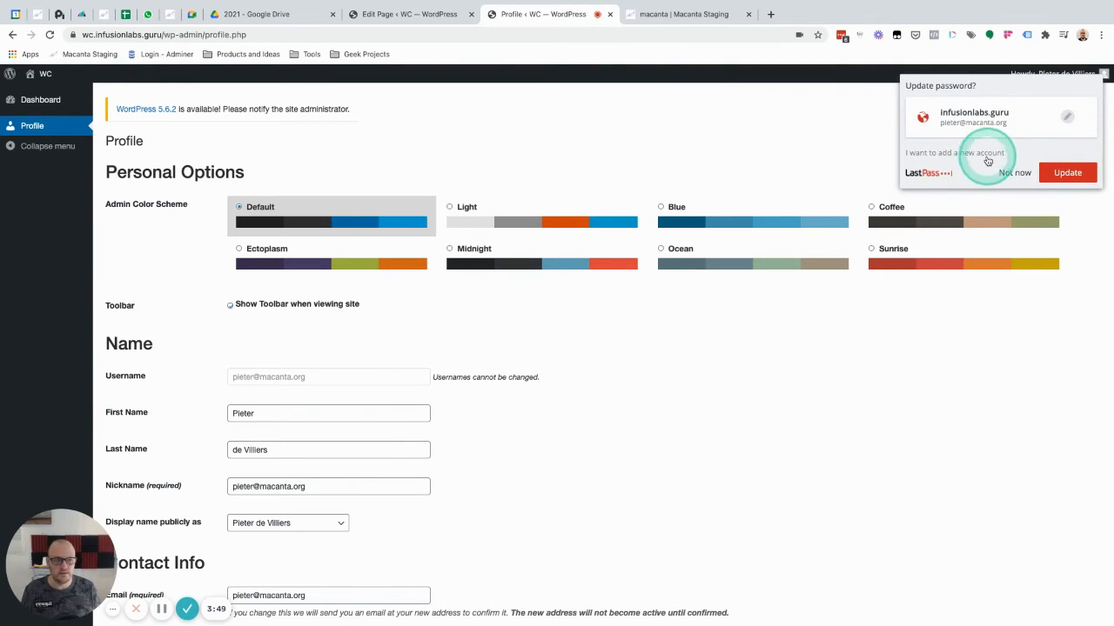
click(1015, 173)
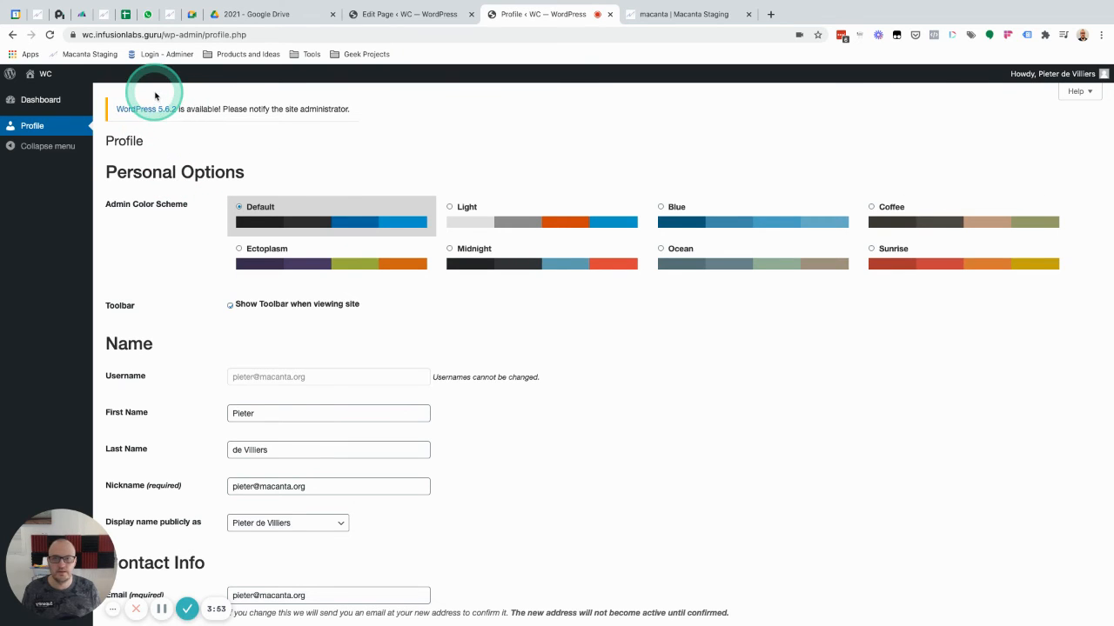
Open the Sample Page as the new subscriber and compare its Macanta Installs table with the contact's record in Macanta
click(383, 14)
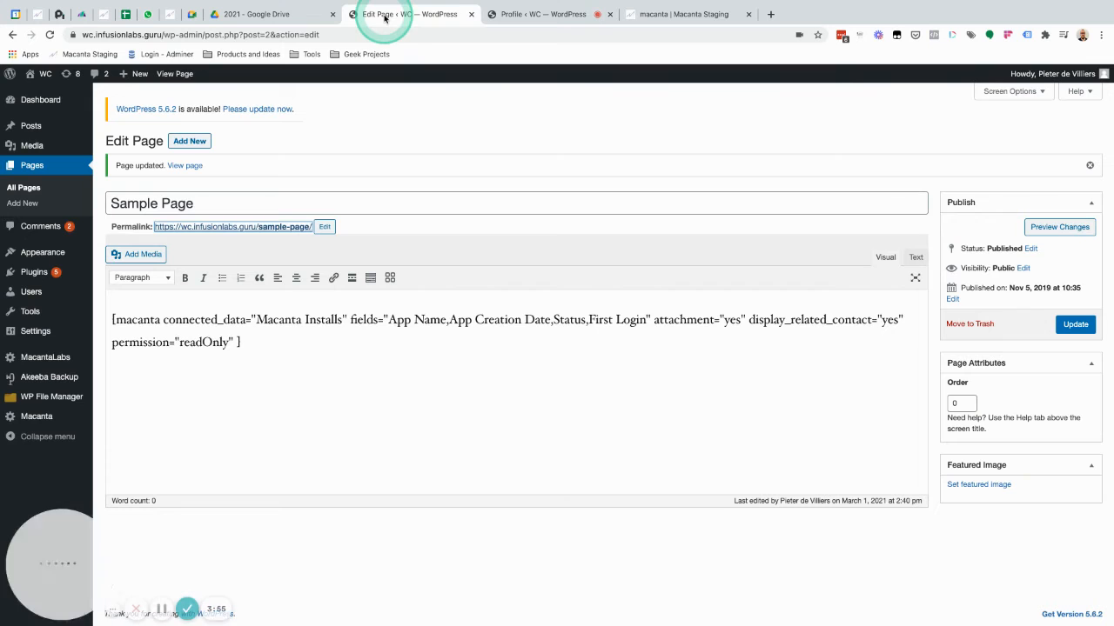
super+click(242, 227)
click(668, 14)
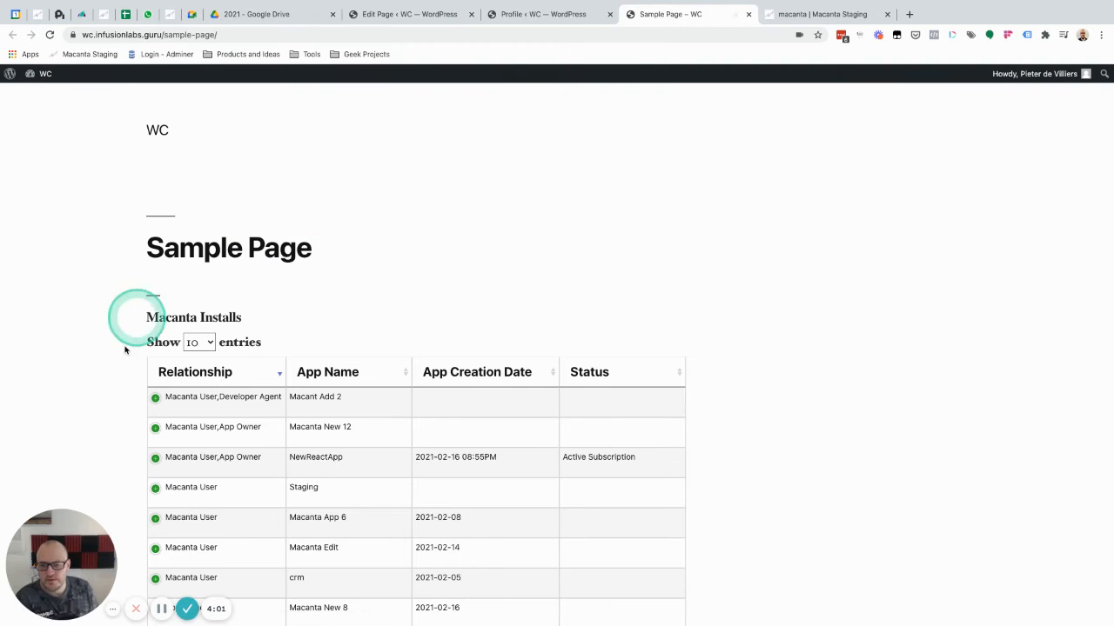
scroll(117, 388, down, 3)
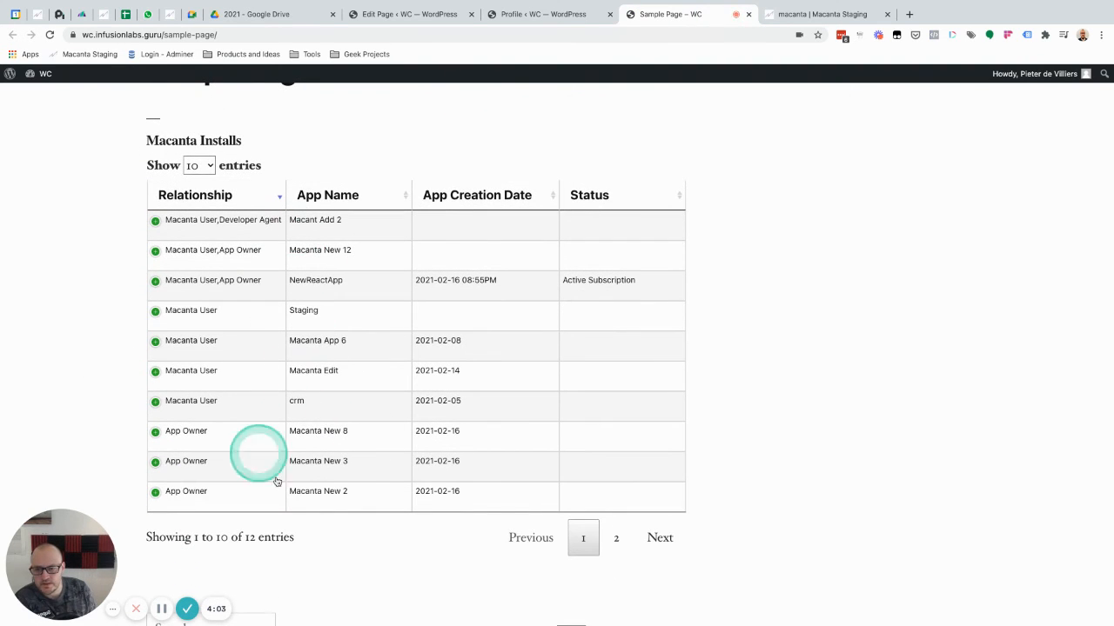
click(768, 7)
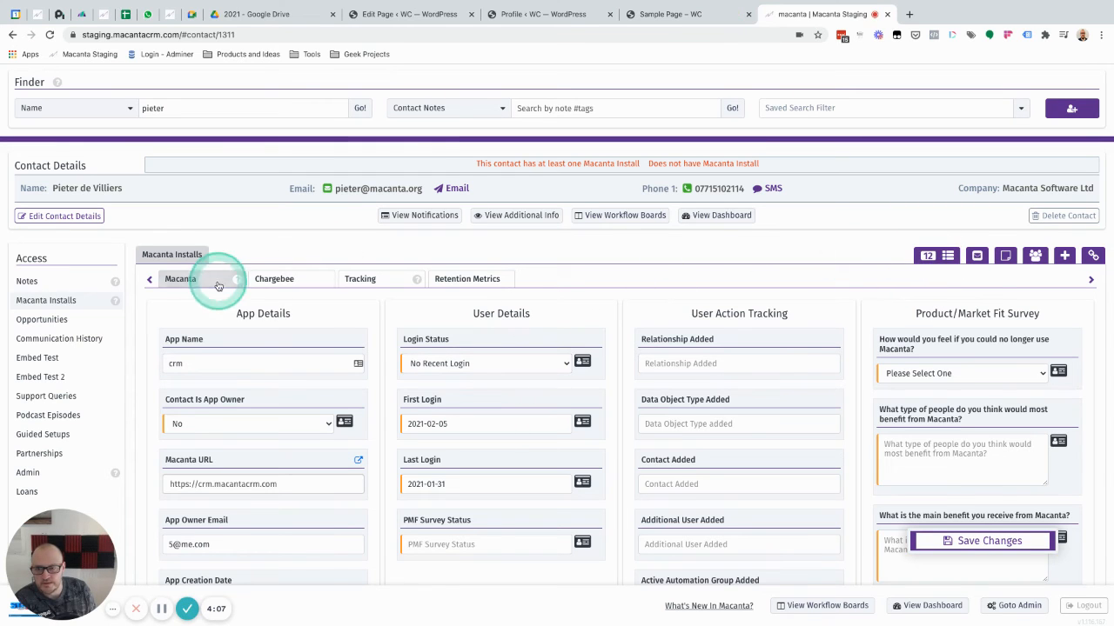
click(682, 15)
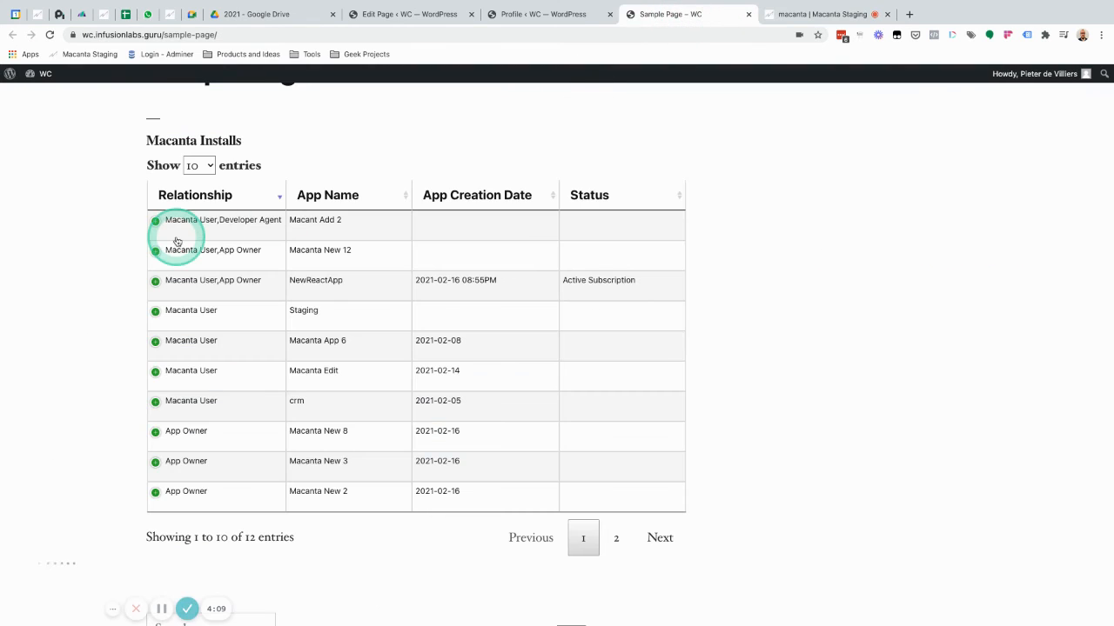
Inspect the attachments and other related contacts of the Macant Add 2, Macanta New 12, NewReactApp and Staging entries, collapsing each again
click(155, 221)
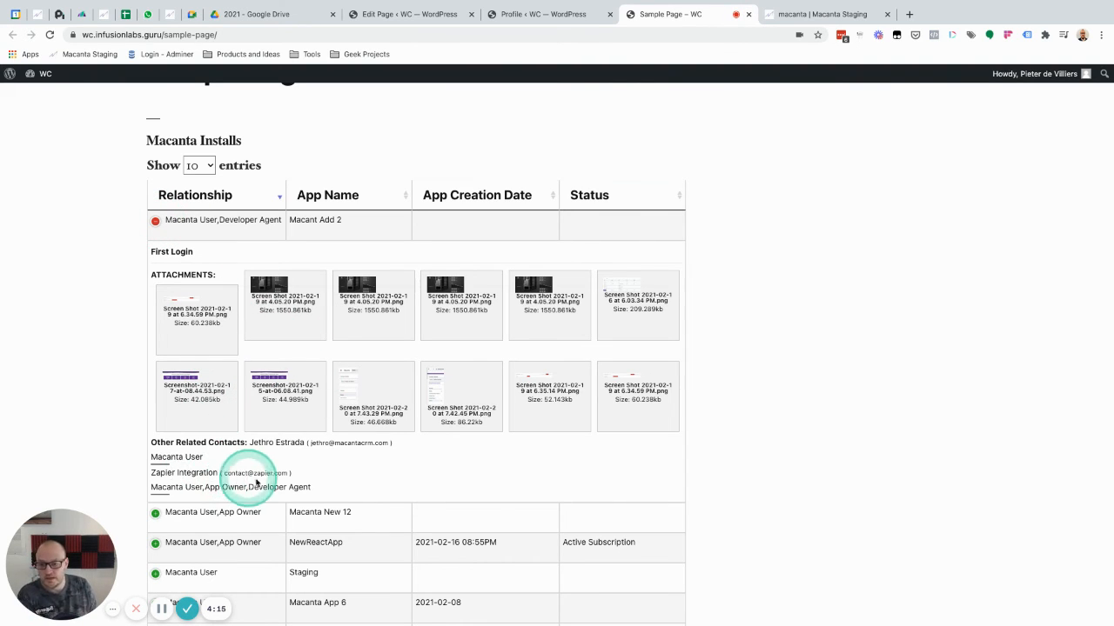
click(155, 221)
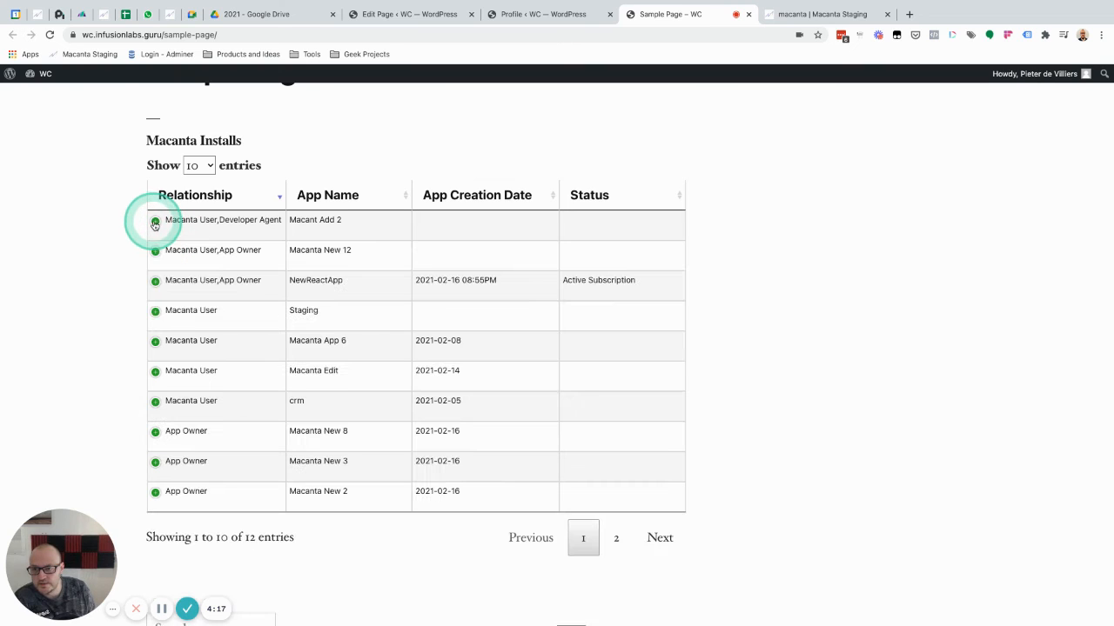
click(155, 251)
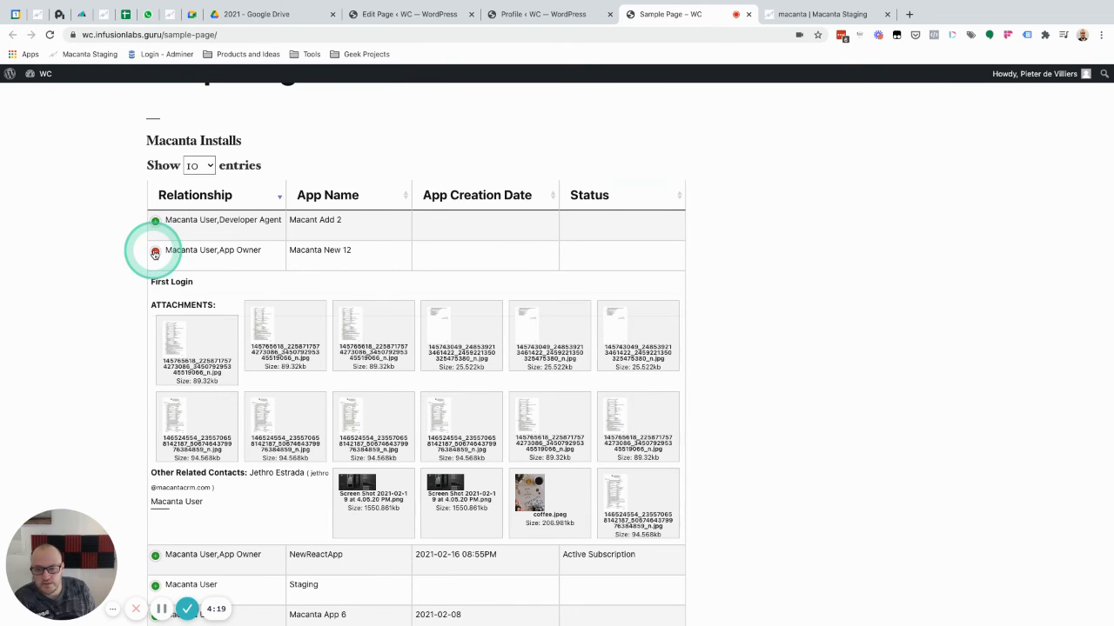
click(154, 252)
click(155, 282)
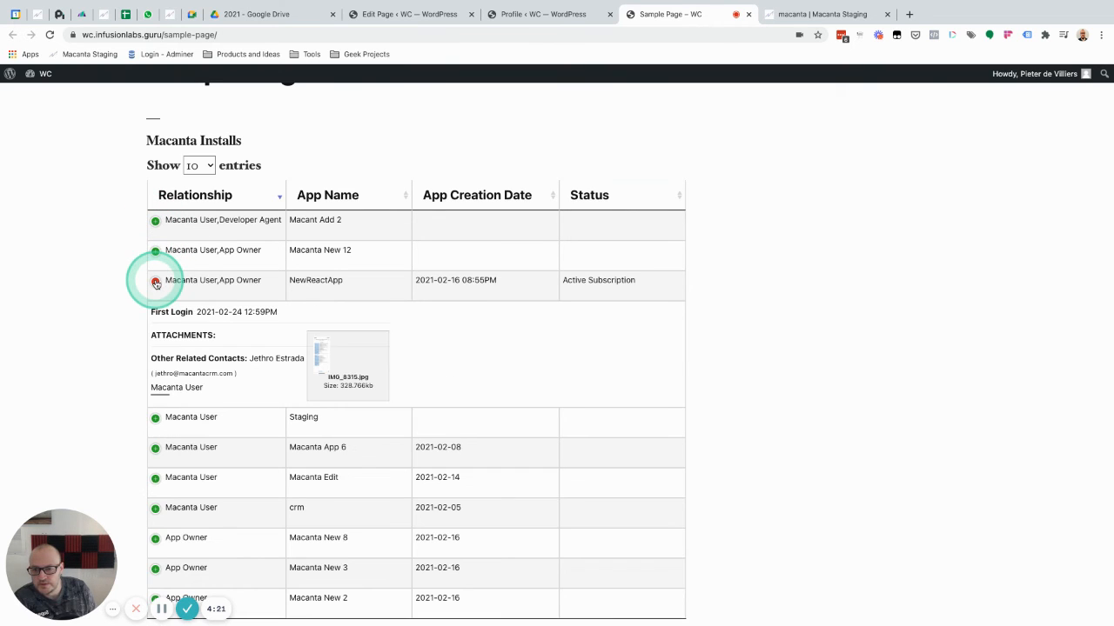
click(154, 282)
click(155, 312)
click(155, 312)
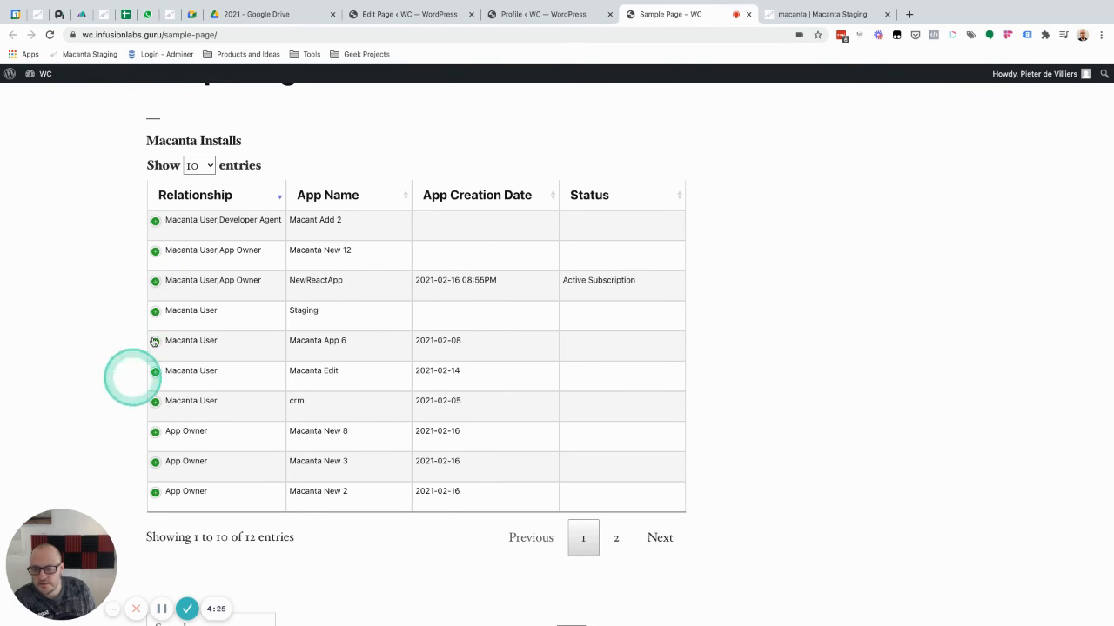
scroll(234, 396, down, 1)
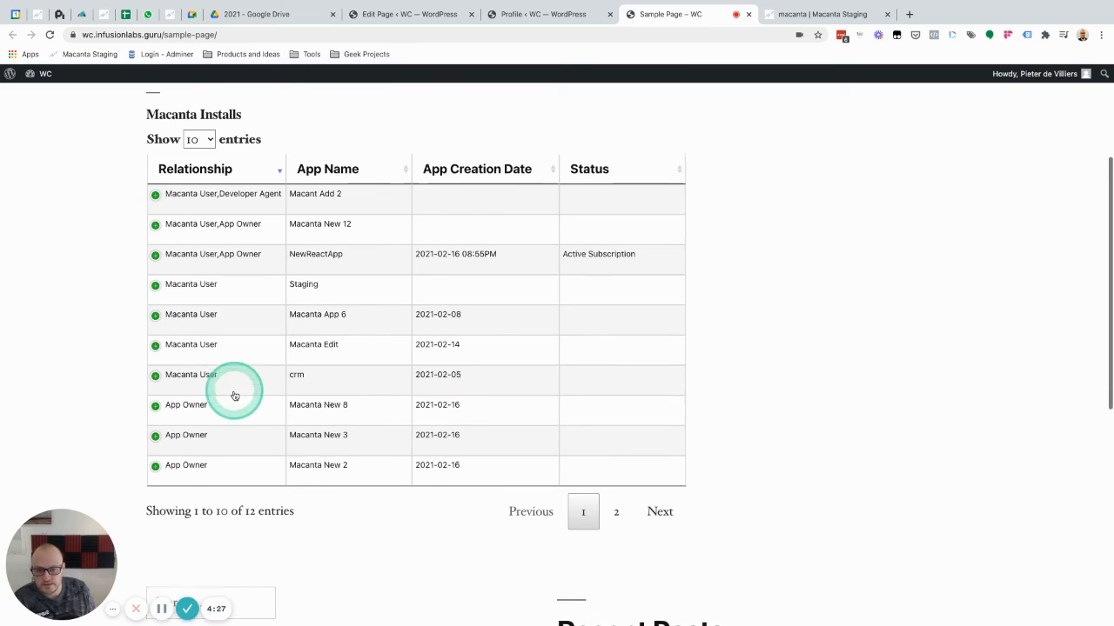
Inspect the attachments and other related contacts of the crm and Macanta New 8 entries in the Macanta Installs table, collapsing each again
scroll(234, 396, down, 1)
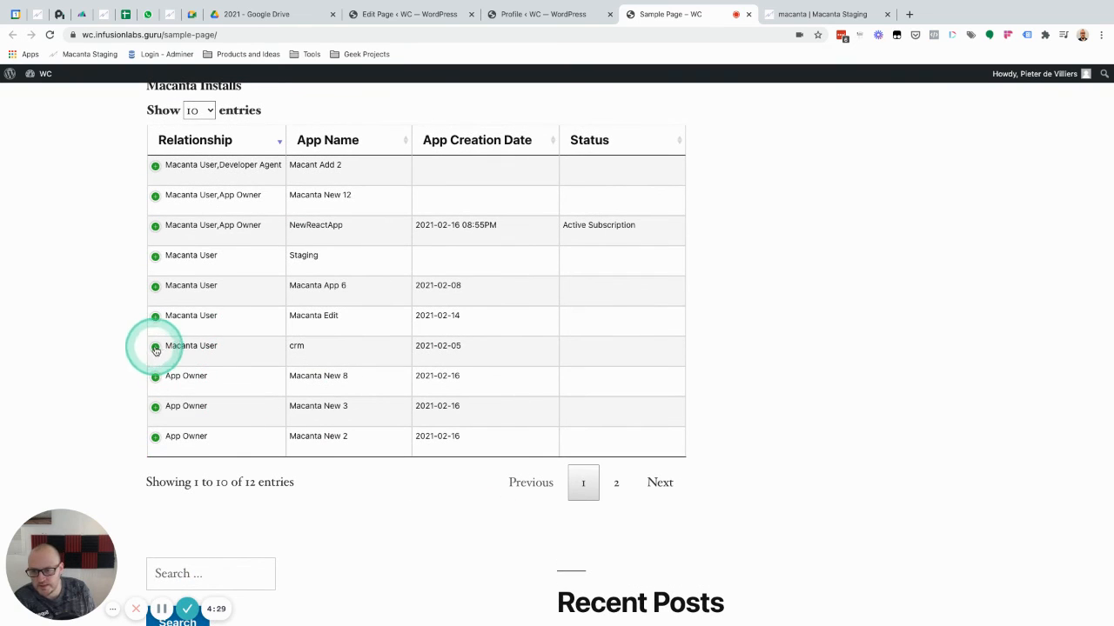
click(156, 349)
click(156, 349)
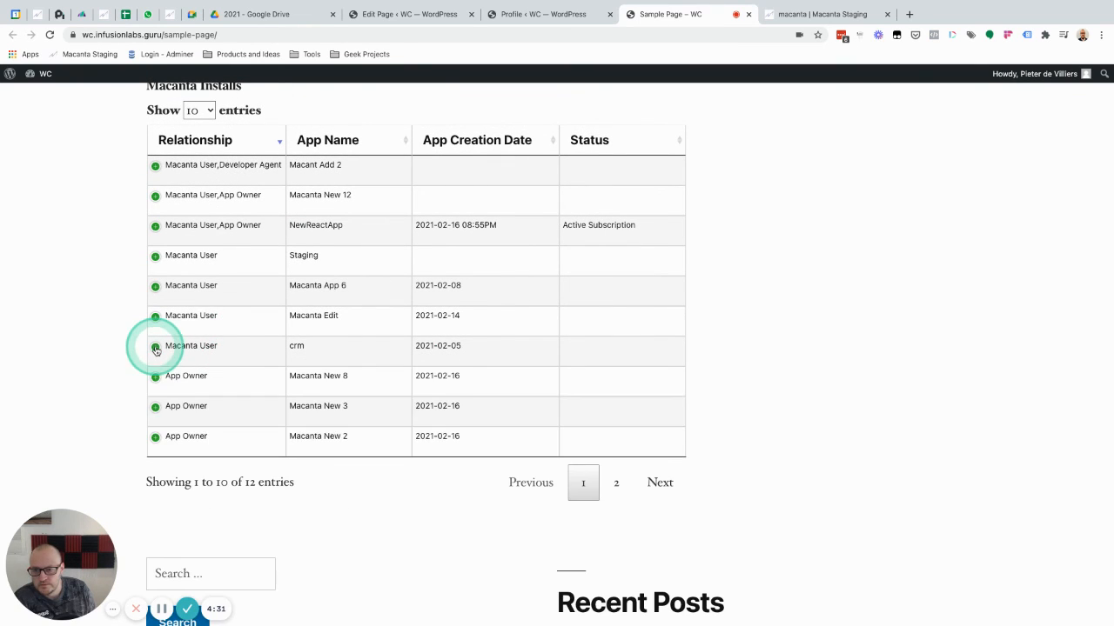
click(156, 378)
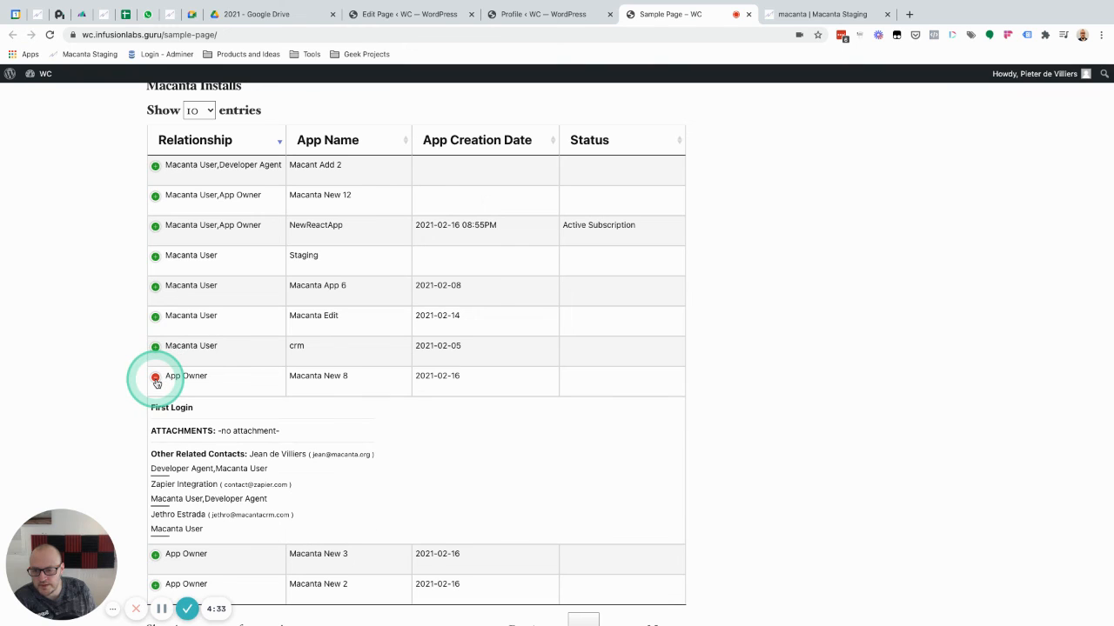
click(156, 378)
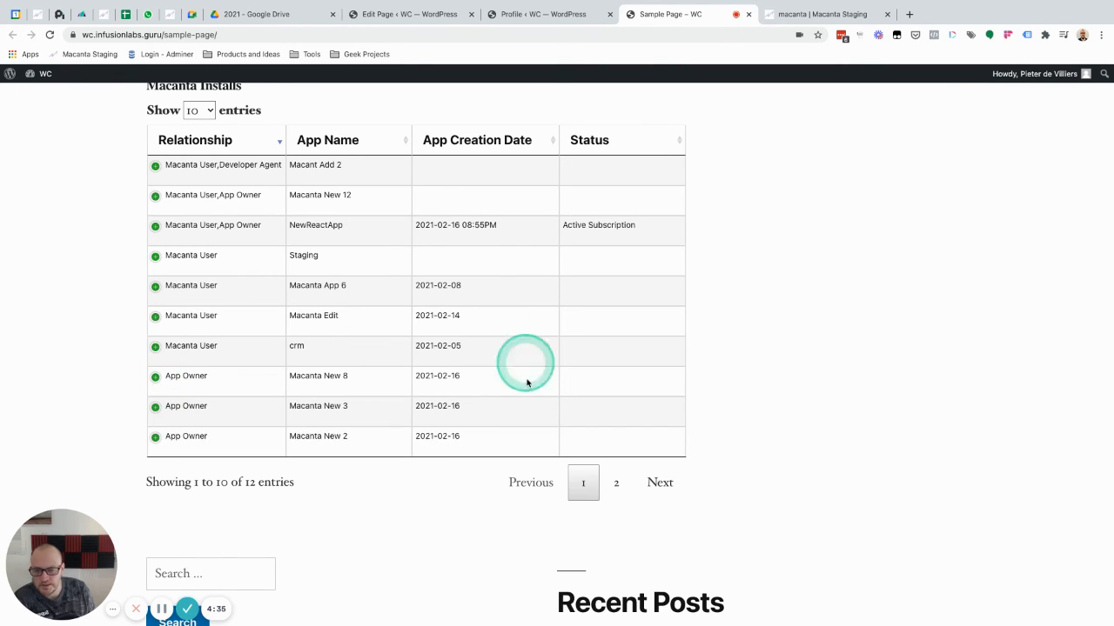
scroll(455, 390, down, 1)
scroll(374, 366, up, 6)
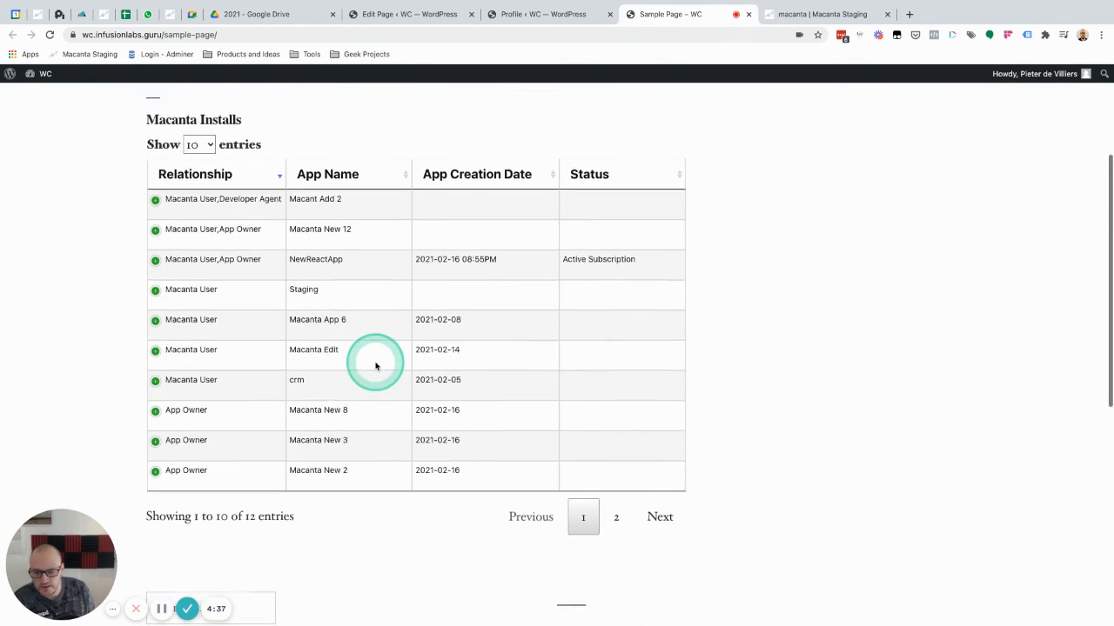
click(495, 207)
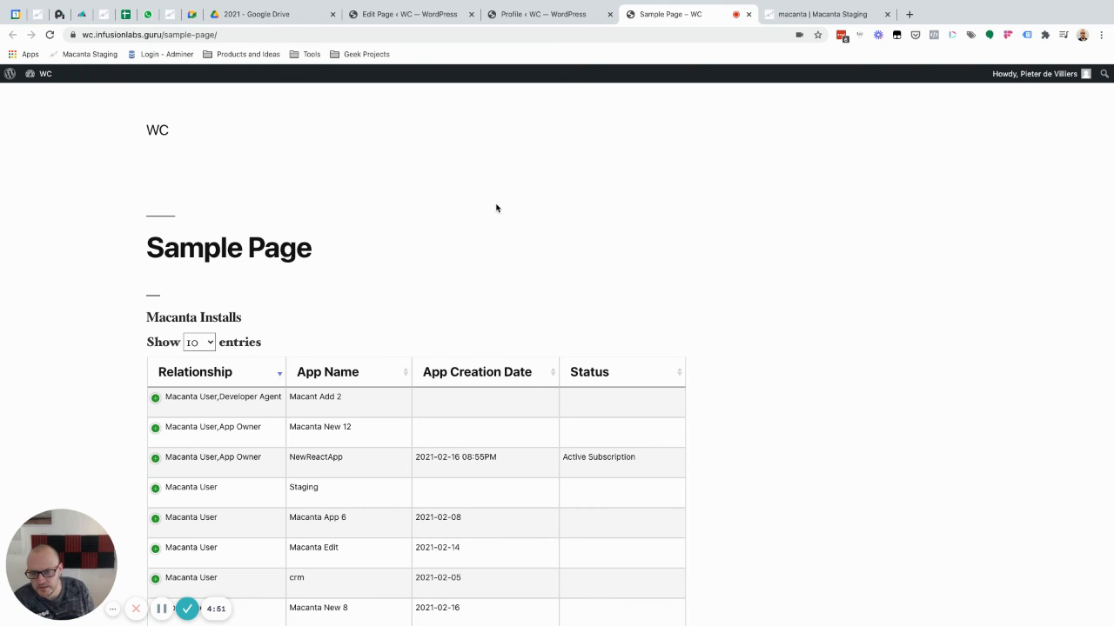
scroll(746, 311, down, 2)
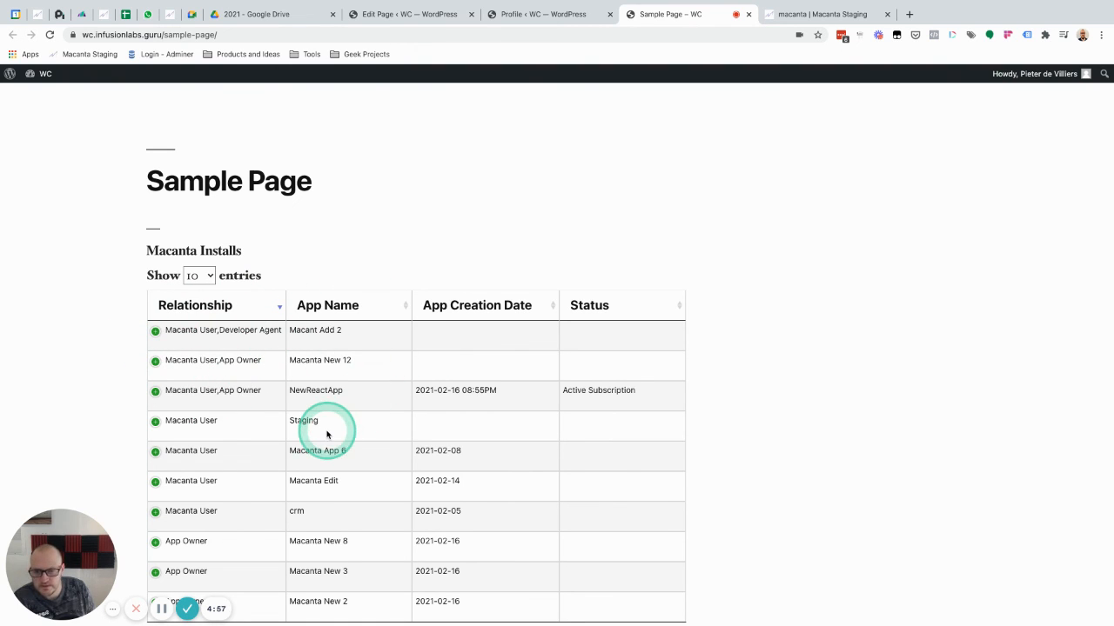
scroll(327, 434, down, 4)
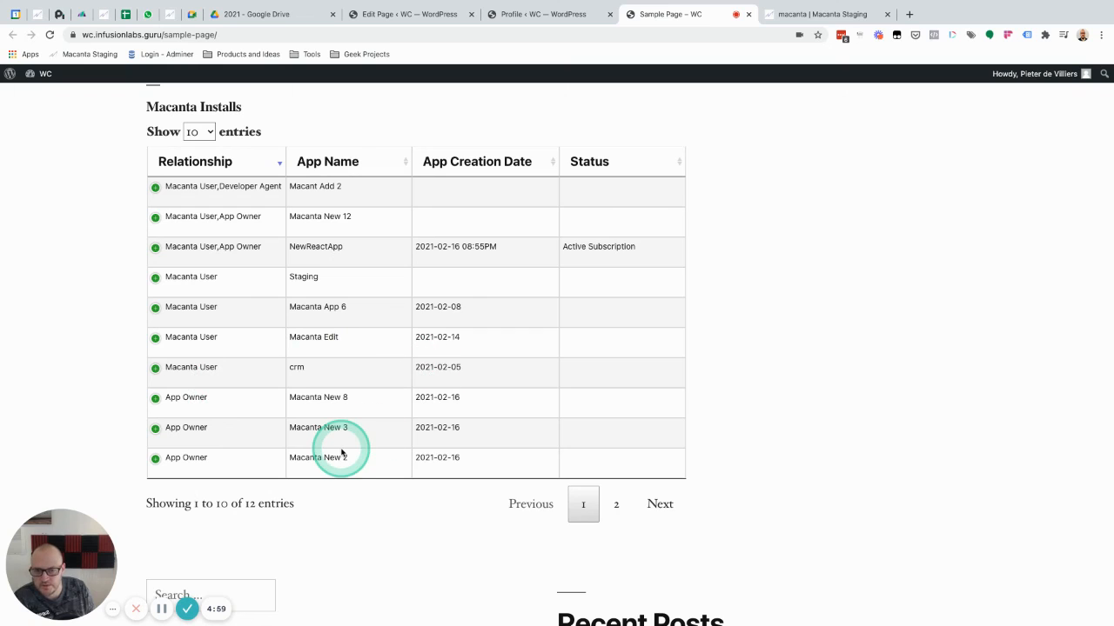